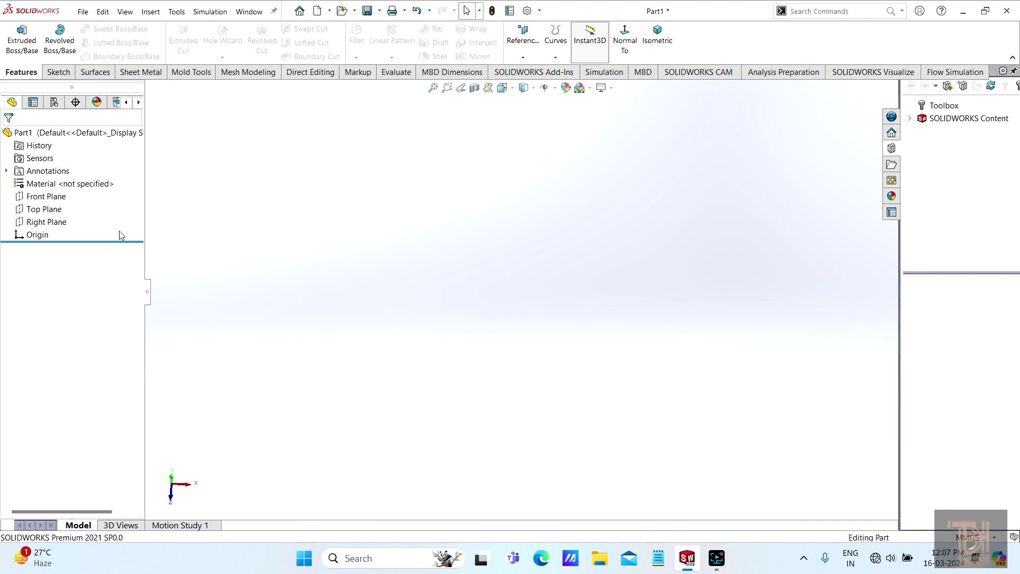
Step: Sketch a centre rectangle on the Top Plane, centred at the origin
click(23, 211)
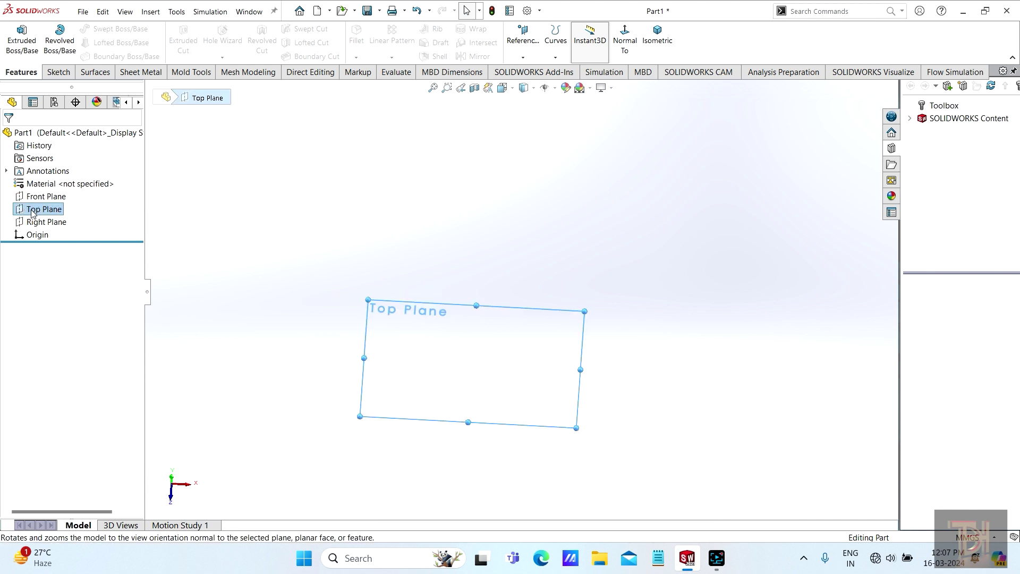
click(33, 210)
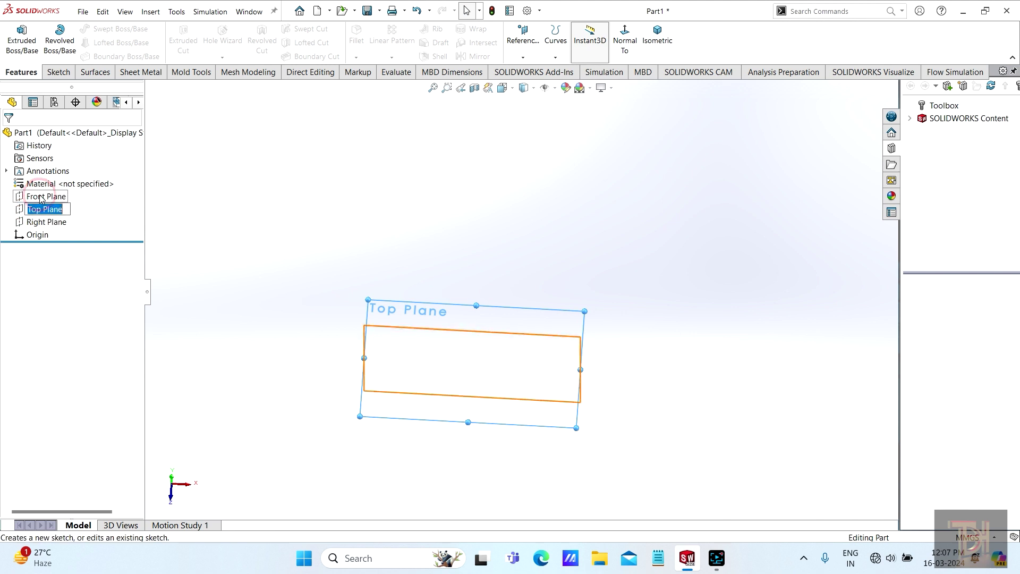
click(202, 229)
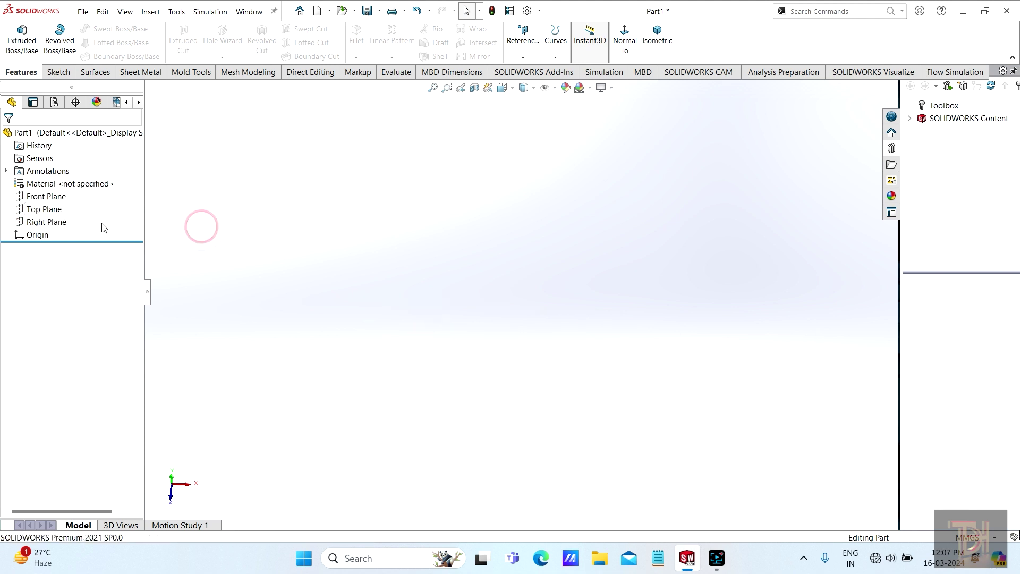
click(45, 209)
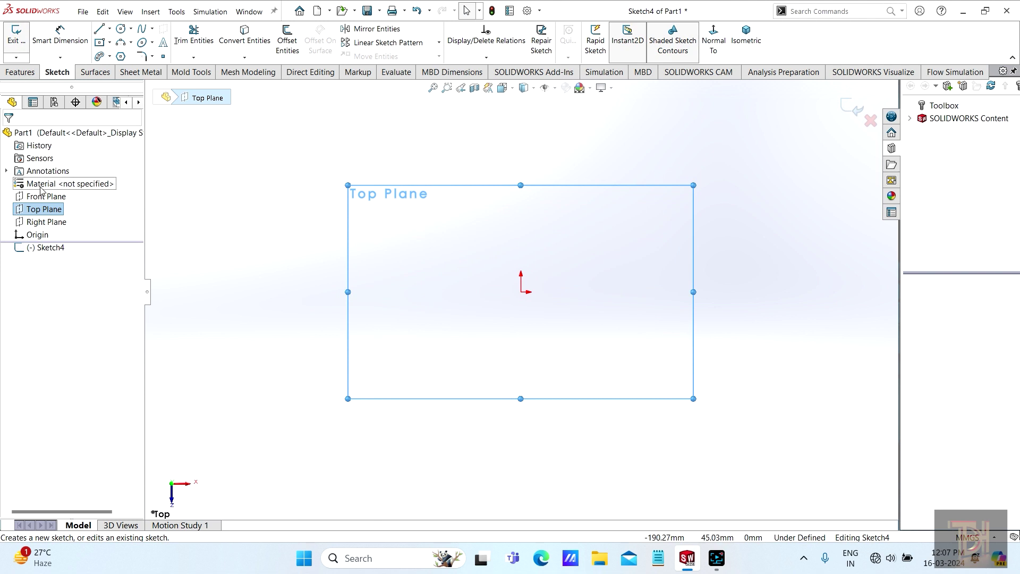
click(99, 44)
click(522, 293)
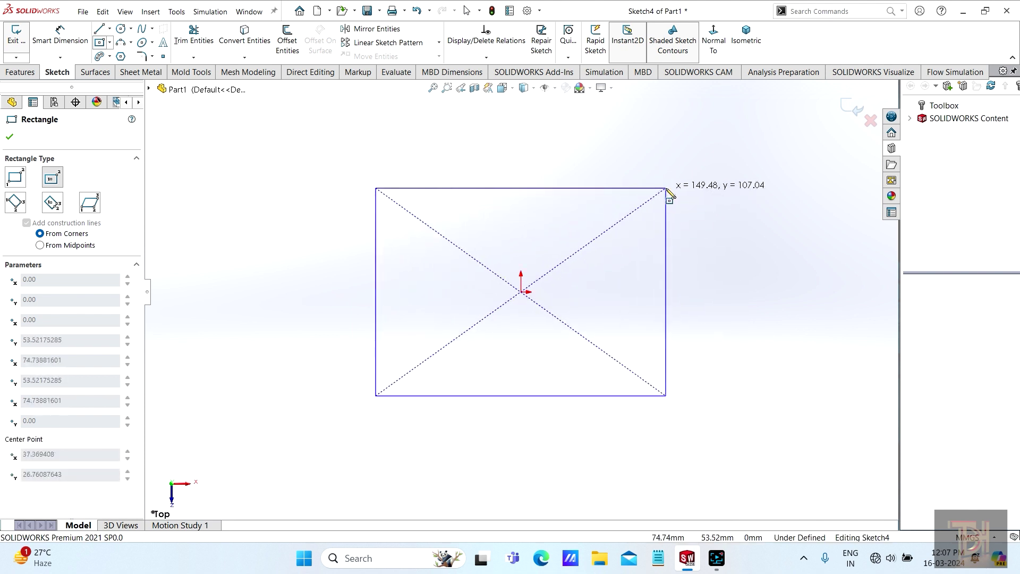
click(666, 187)
click(9, 137)
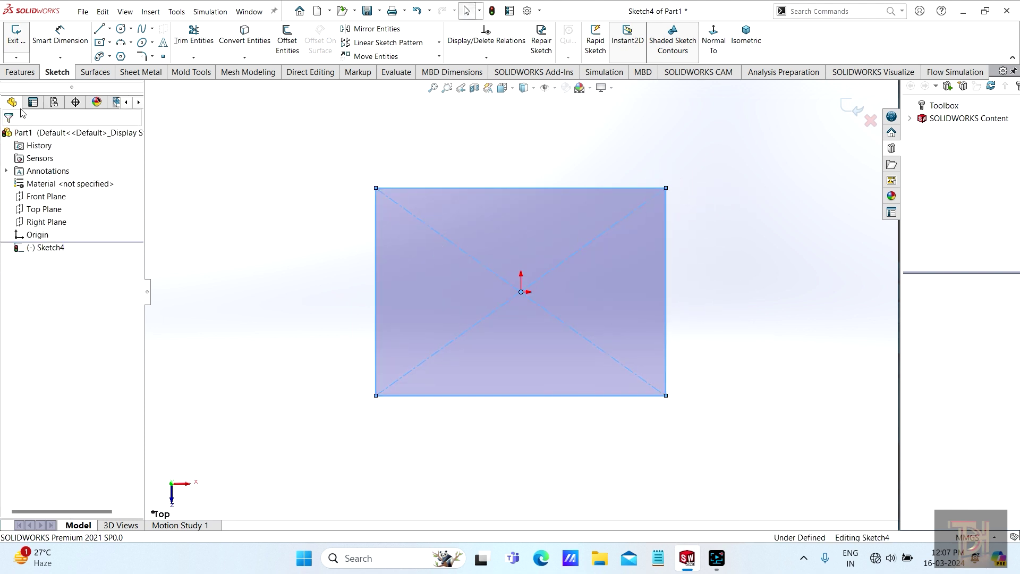
Step: Extrude the rectangle sketch upward 234 mm into a tall solid block
click(26, 73)
click(20, 35)
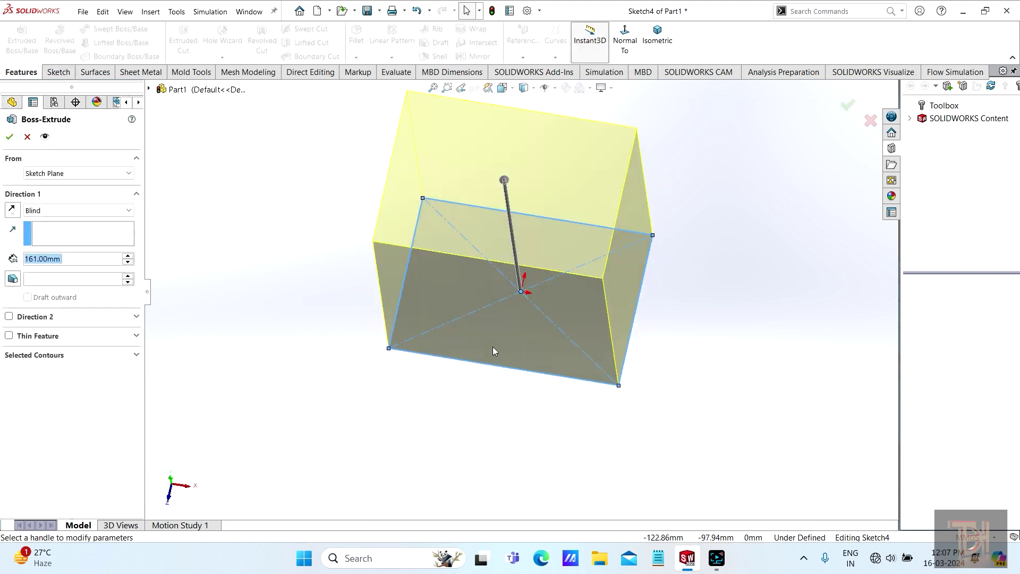
scroll(653, 269, down, 2)
mouse_move(494, 250)
mouse_down()
mouse_move(469, 208)
mouse_move(461, 210)
mouse_up()
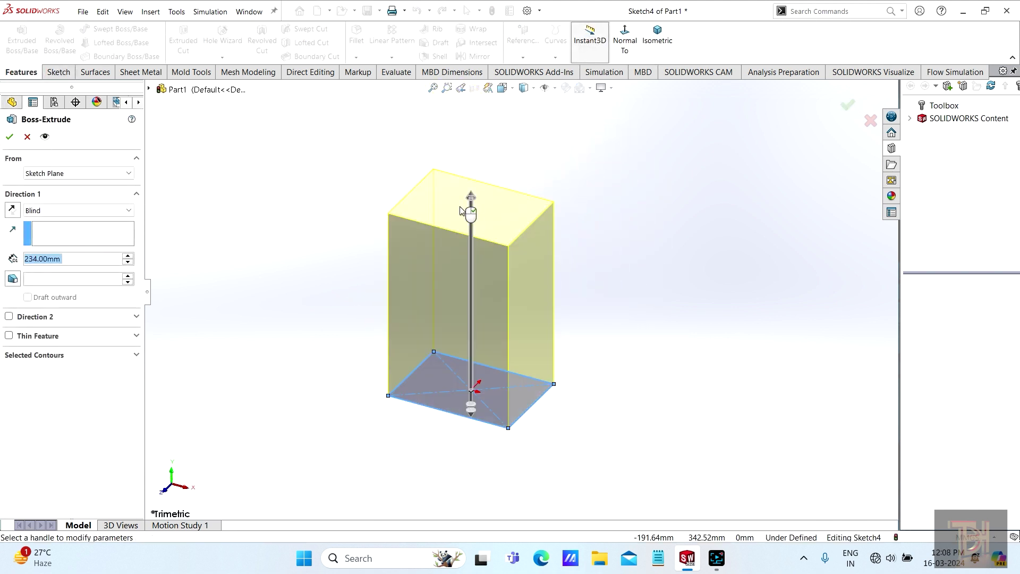
click(9, 136)
Step: Orbit the block to its underside and start a sketch on the bottom face
click(608, 274)
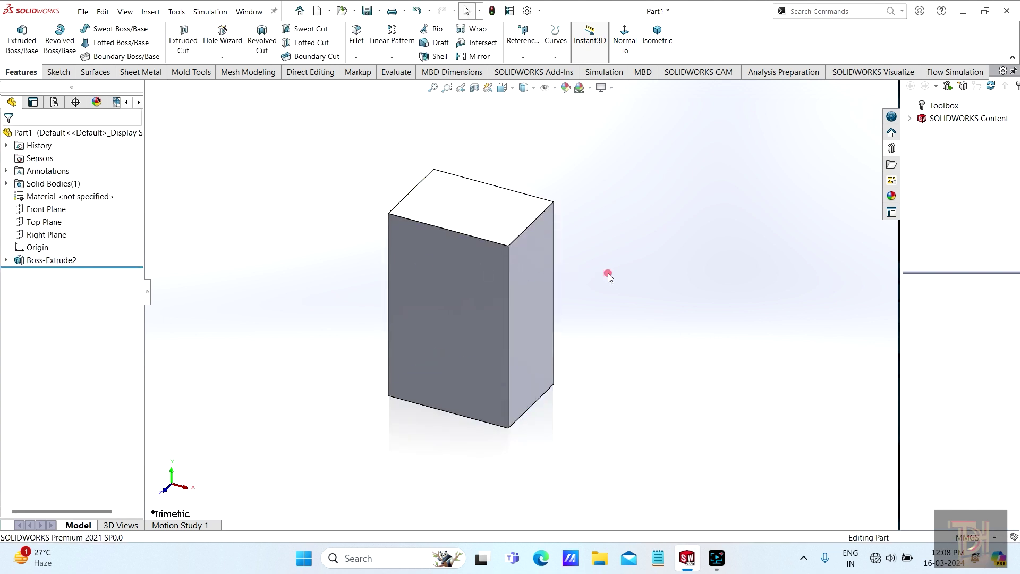
middle_drag(619, 276, 614, 287)
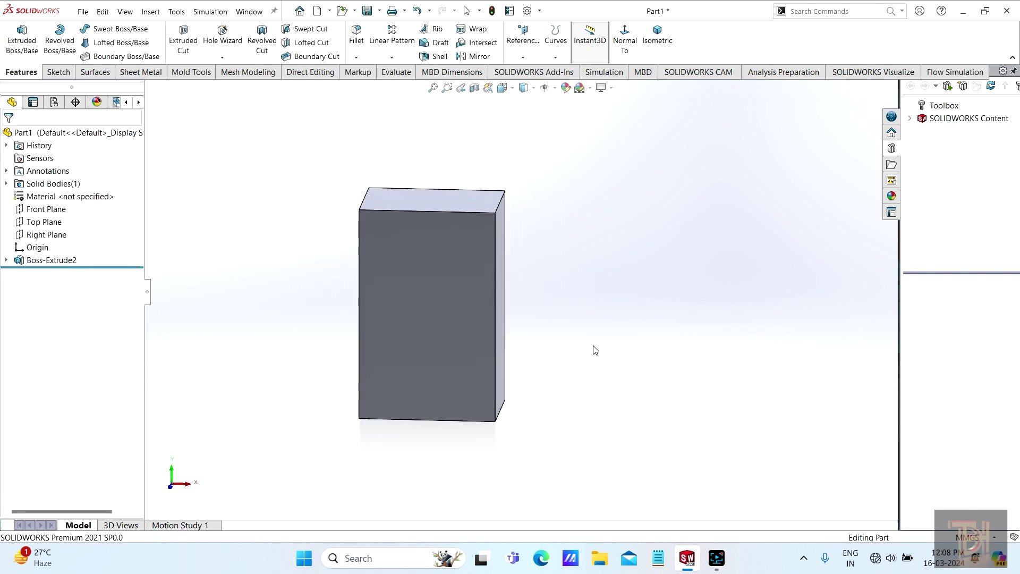
mouse_move(595, 350)
middle_down()
mouse_move(592, 276)
mouse_move(616, 318)
mouse_move(619, 307)
middle_up()
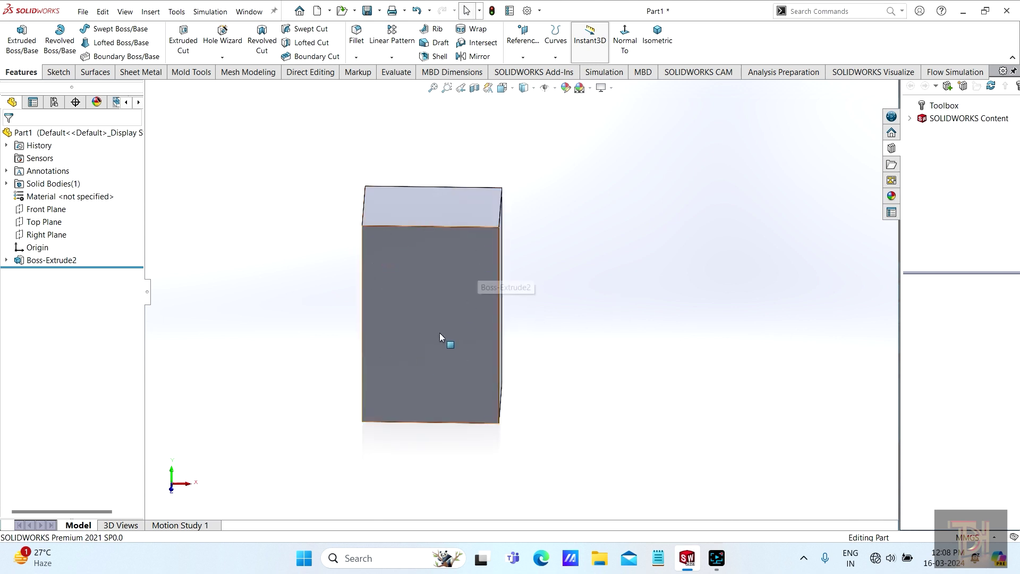
middle_drag(638, 346, 631, 305)
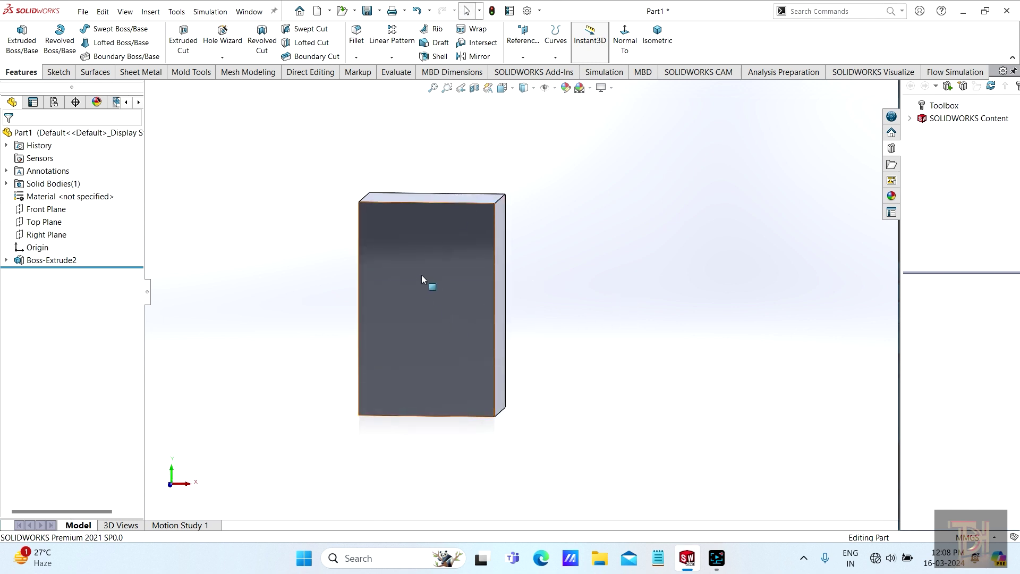
mouse_move(565, 301)
middle_down()
mouse_move(569, 289)
mouse_move(549, 303)
mouse_move(552, 265)
middle_up()
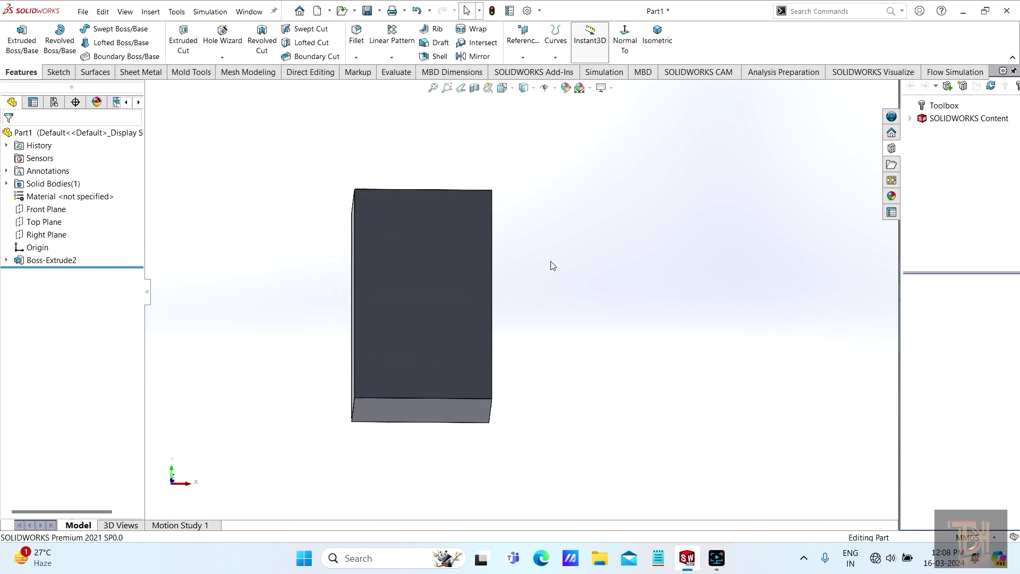
click(424, 413)
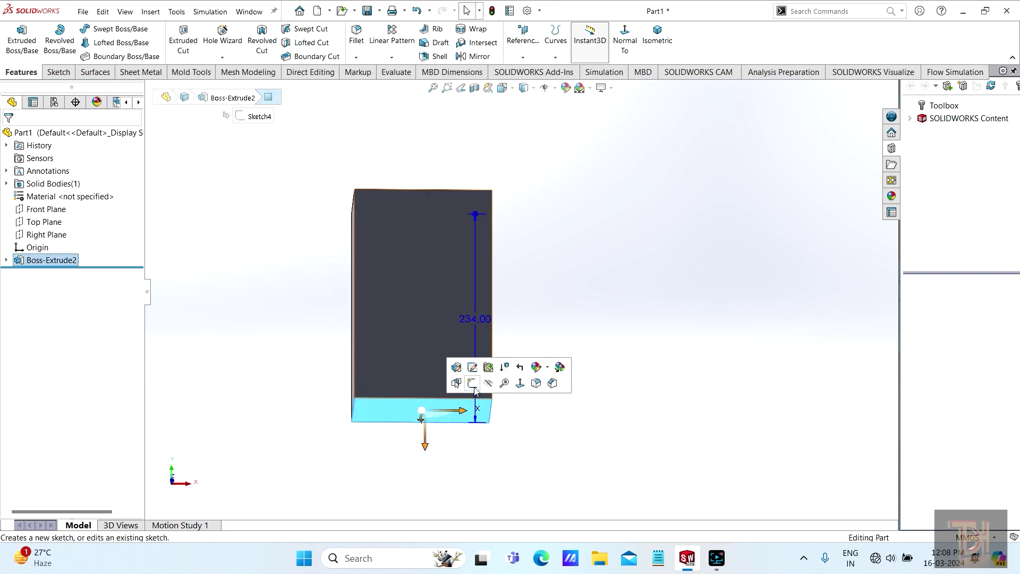
click(473, 383)
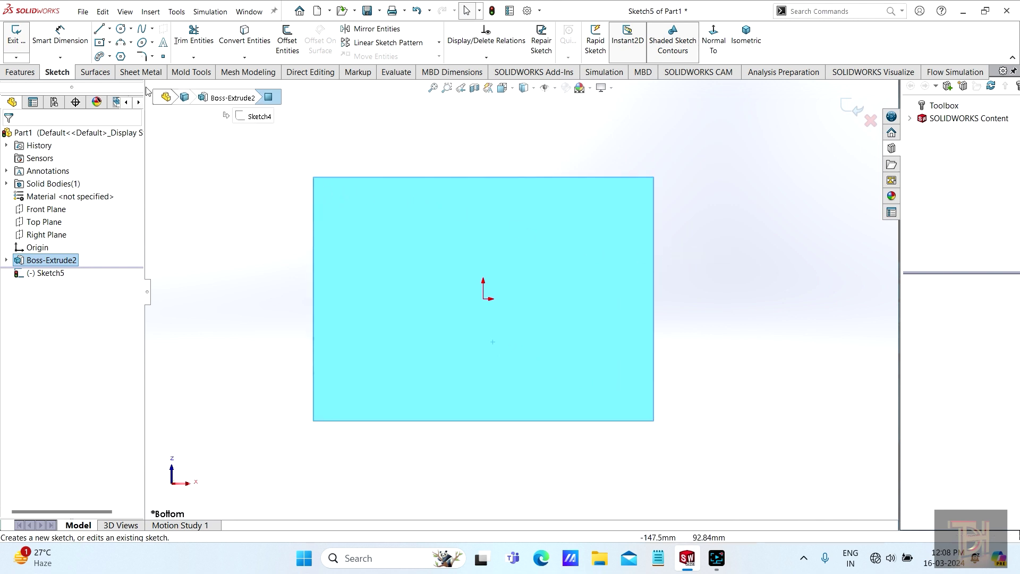
Step: Draw a circle of about 43 mm radius centred on the origin, then exit the sketch
click(120, 29)
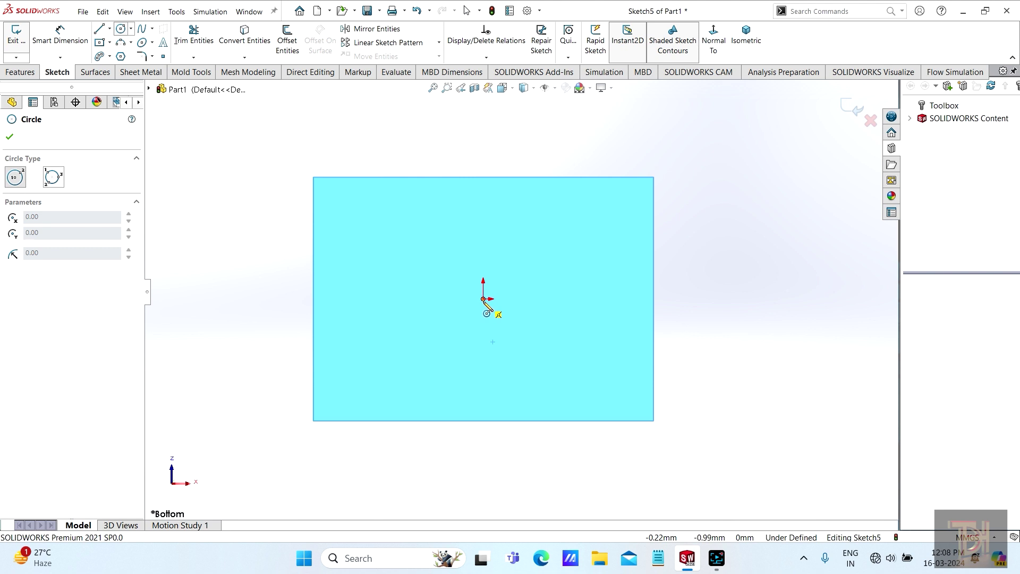
click(484, 299)
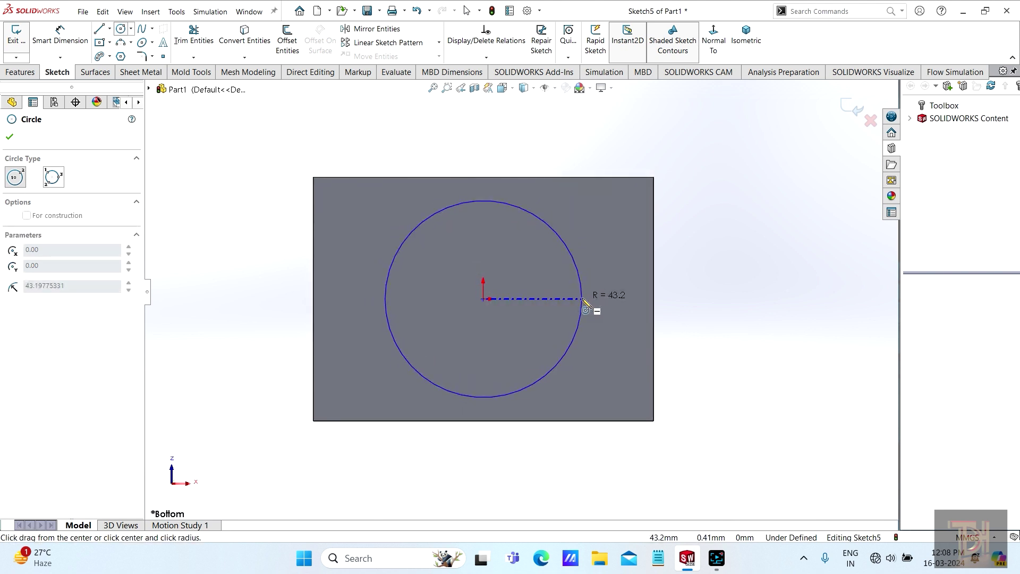
click(582, 298)
right_click(740, 280)
click(772, 278)
key(z)
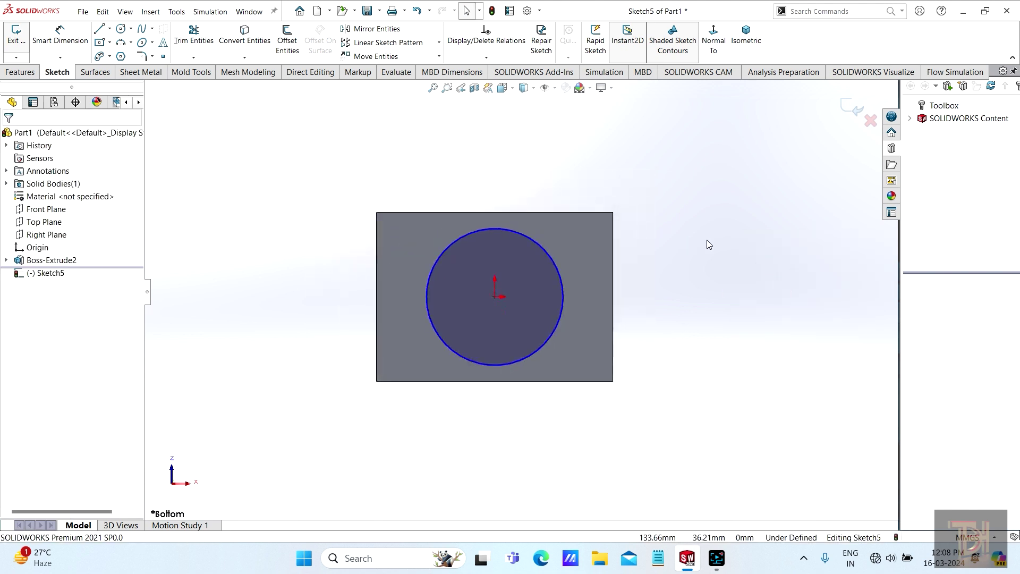
click(851, 108)
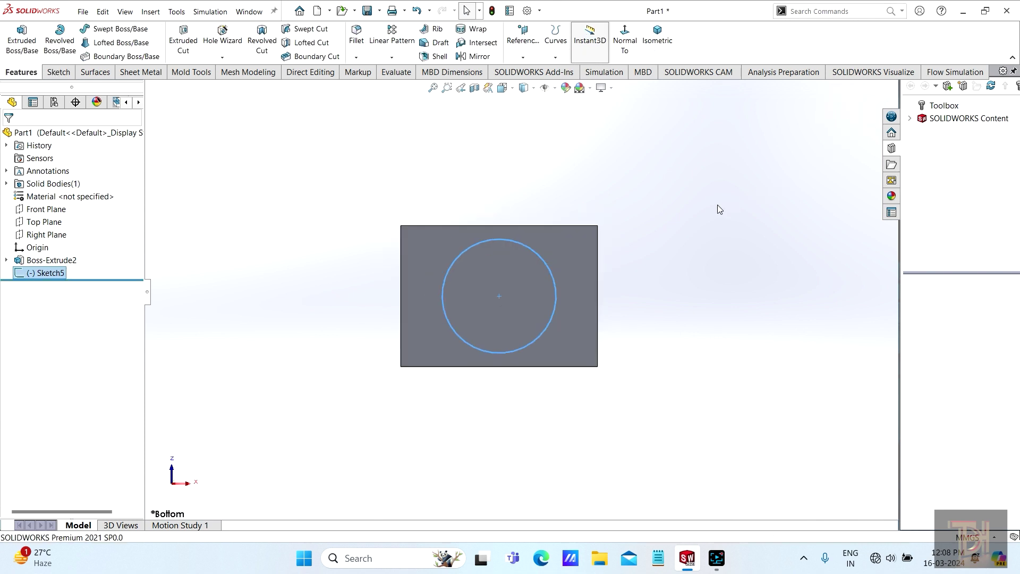
key(ctrl+7)
Step: On the top face, sketch an origin-centred ellipse with a 45.73 long radius
click(532, 178)
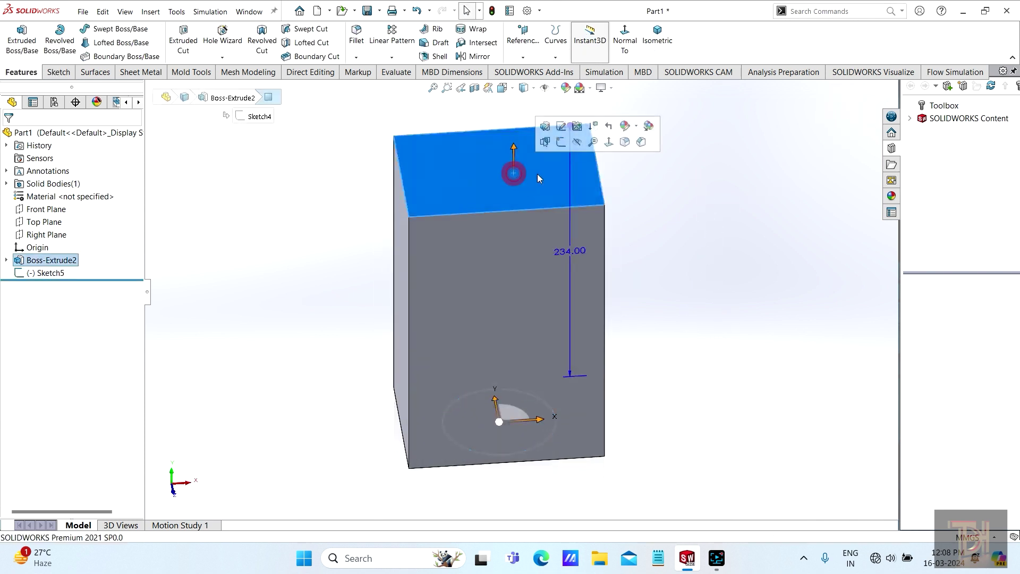
click(560, 149)
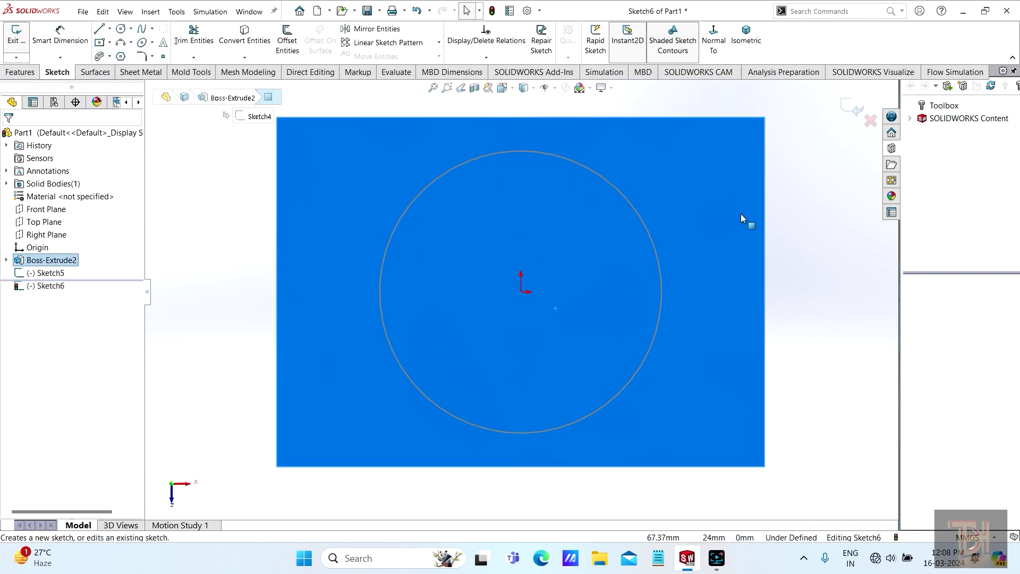
click(141, 43)
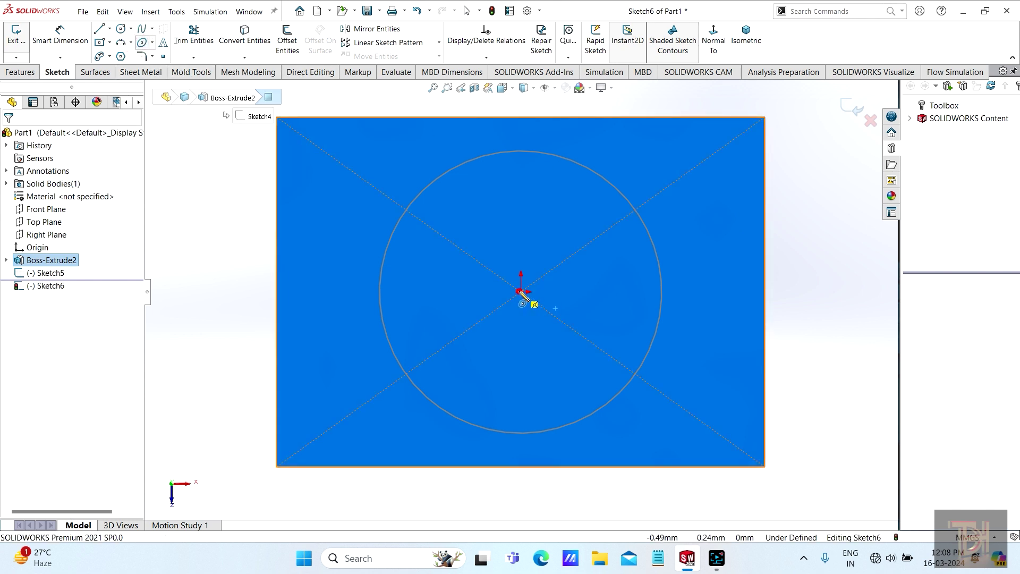
click(521, 291)
click(670, 292)
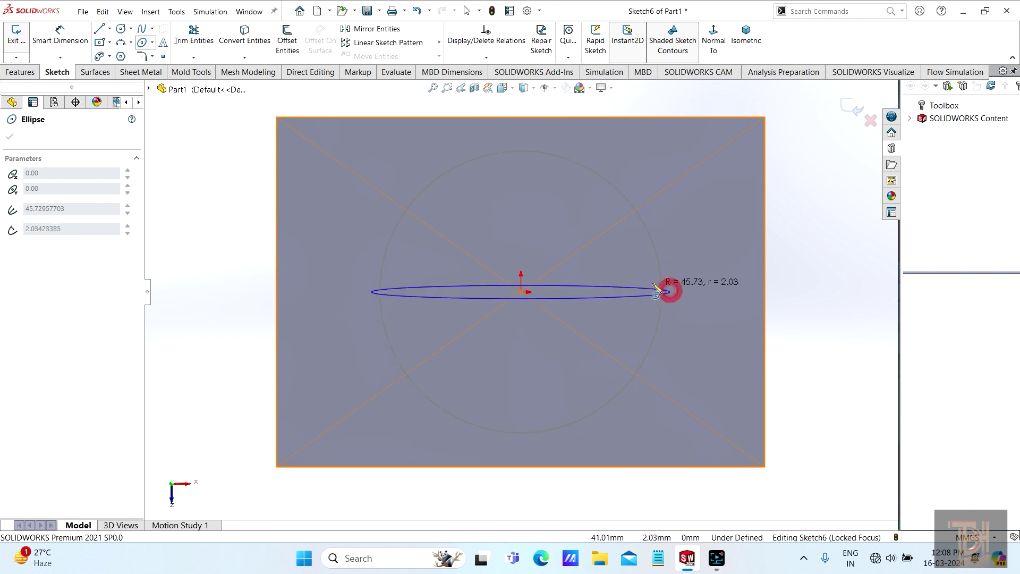
click(649, 219)
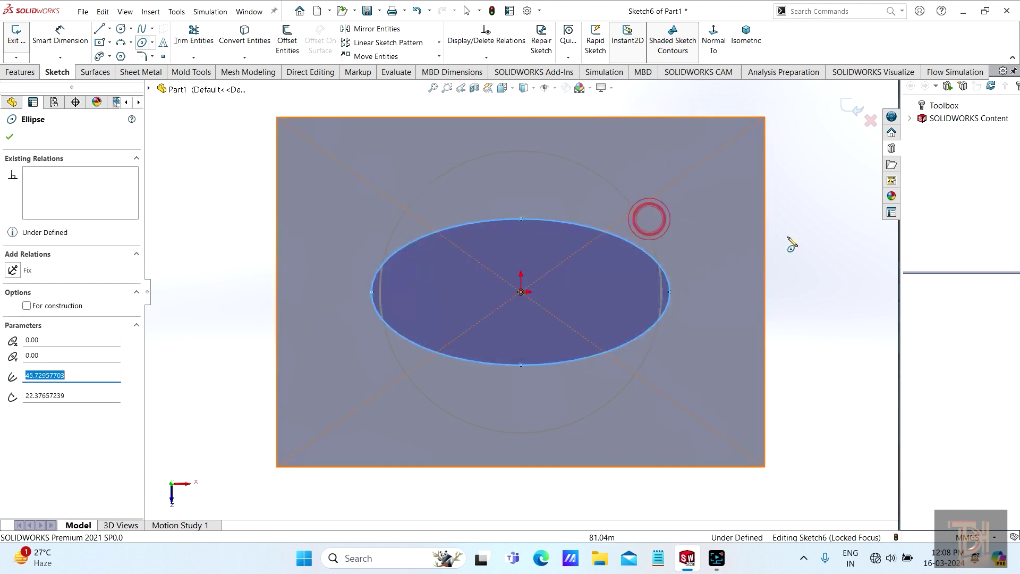
right_click(812, 233)
click(847, 234)
key(z)
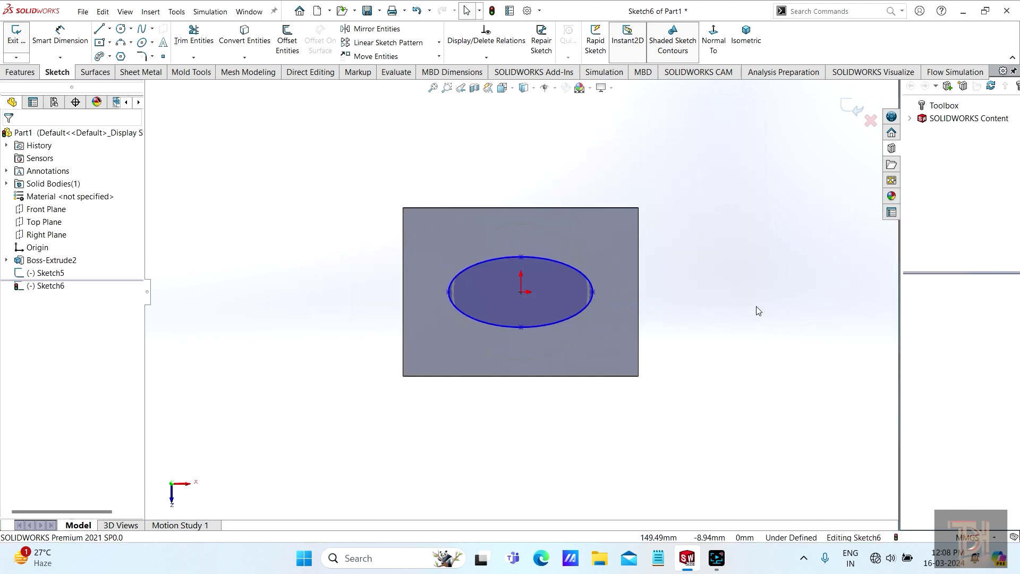
Step: Exit the top-face sketch and select the Right Plane for the next sketch
mouse_move(756, 311)
middle_down()
mouse_move(738, 294)
mouse_move(276, 243)
middle_up()
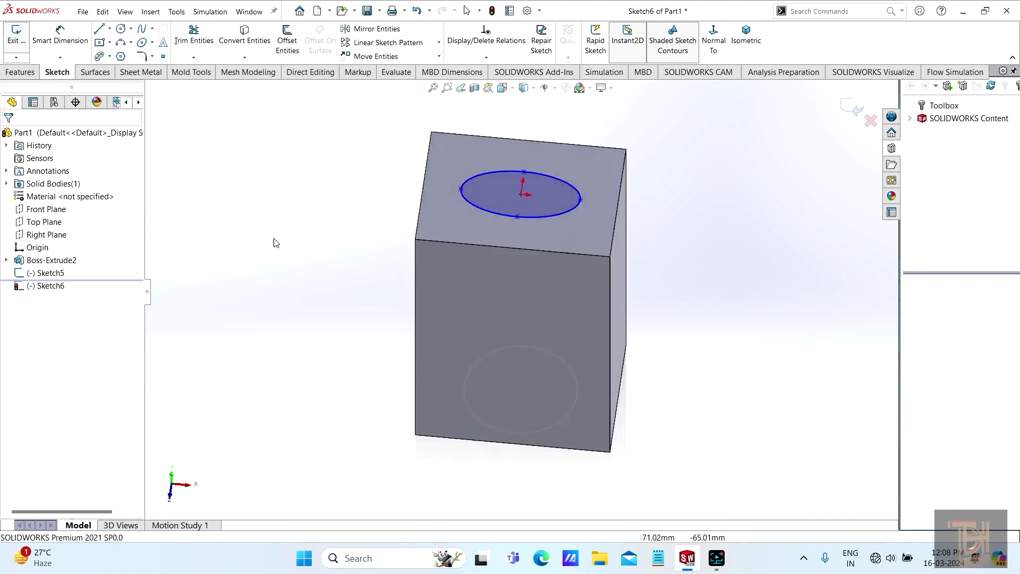
click(47, 236)
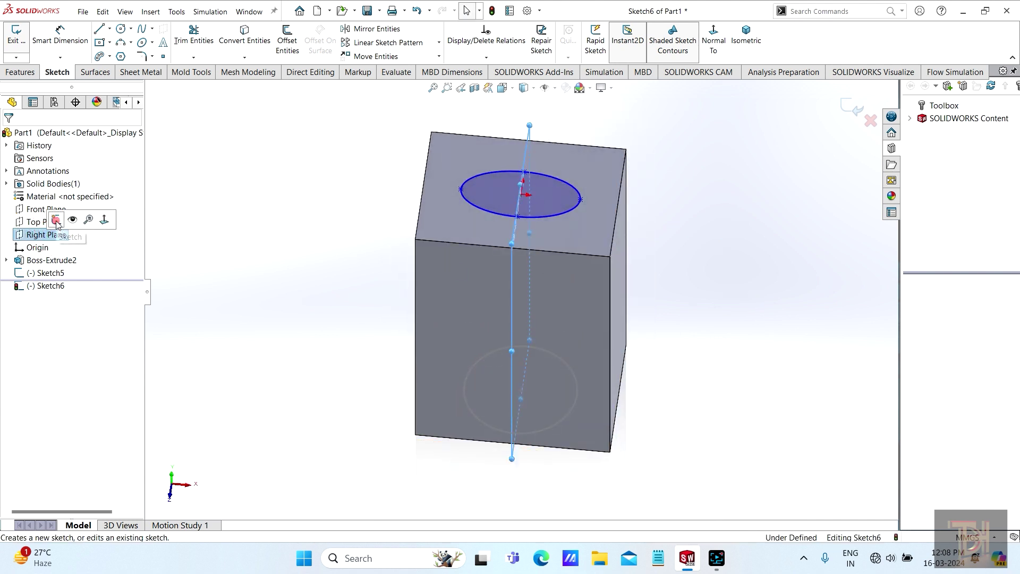
click(57, 220)
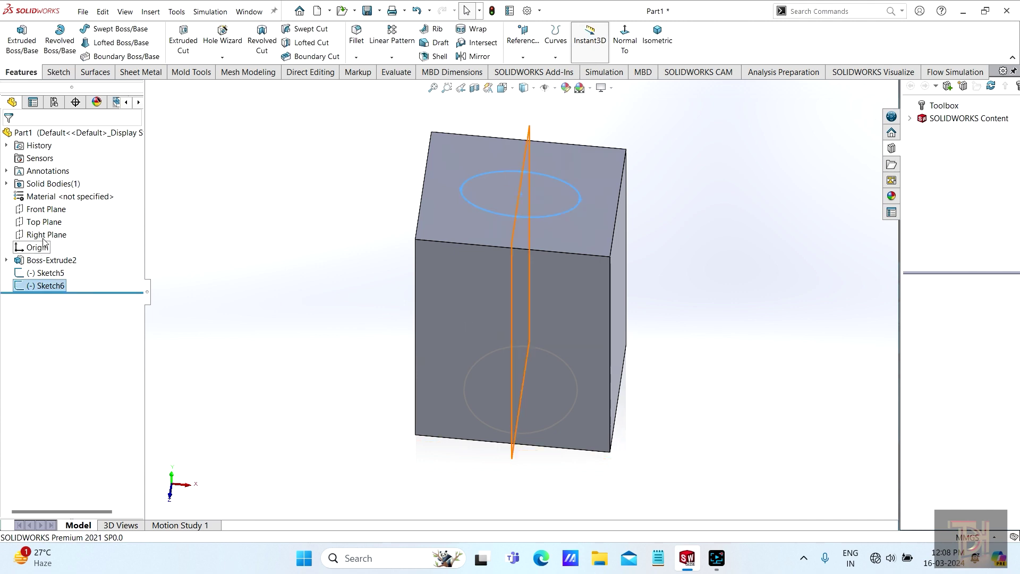
click(46, 235)
Step: Start a sketch on the Right Plane, tilting the view to show both end profiles
click(48, 217)
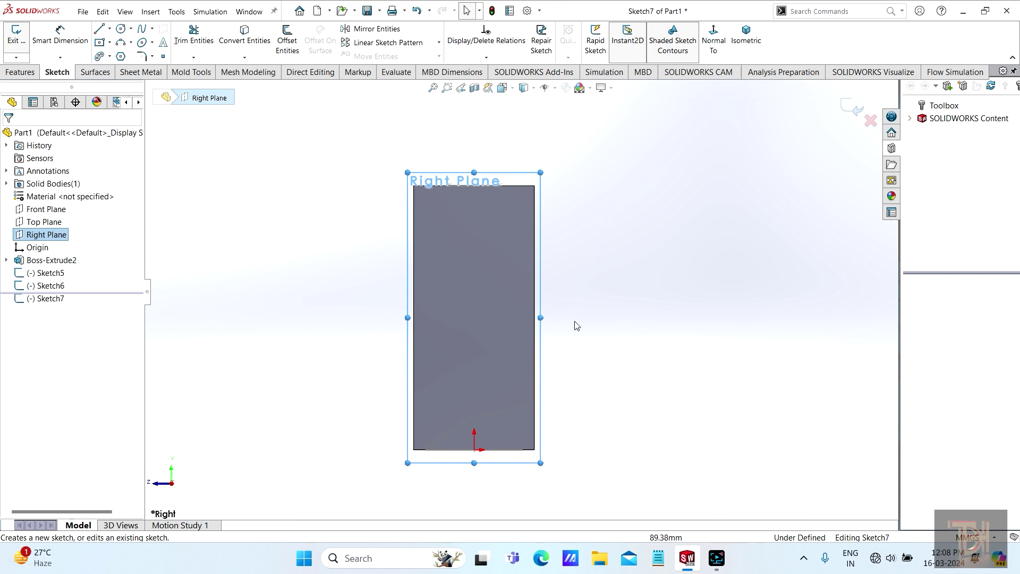
scroll(548, 350, down, 2)
middle_drag(585, 248, 584, 240)
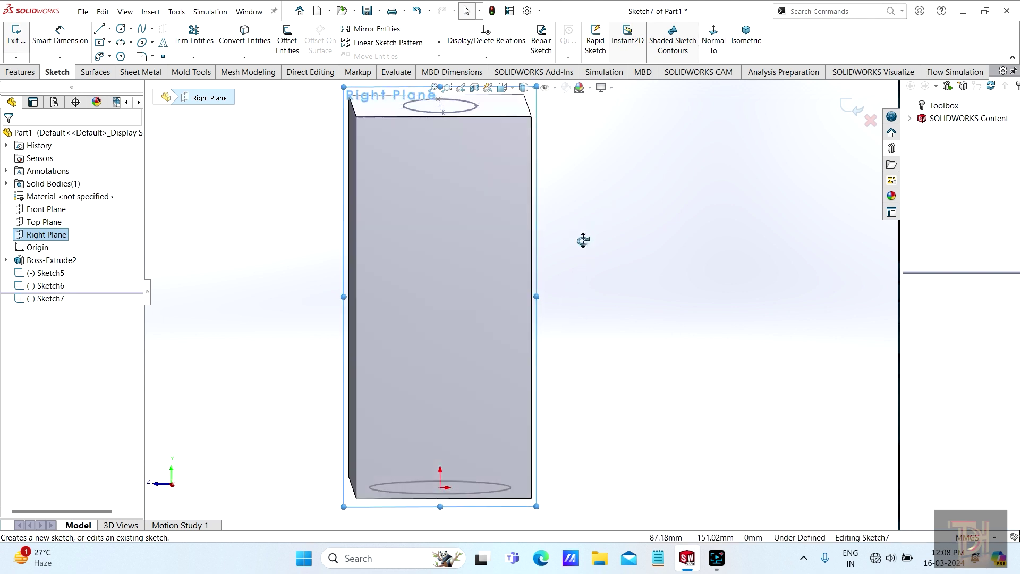
scroll(485, 180, down, 2)
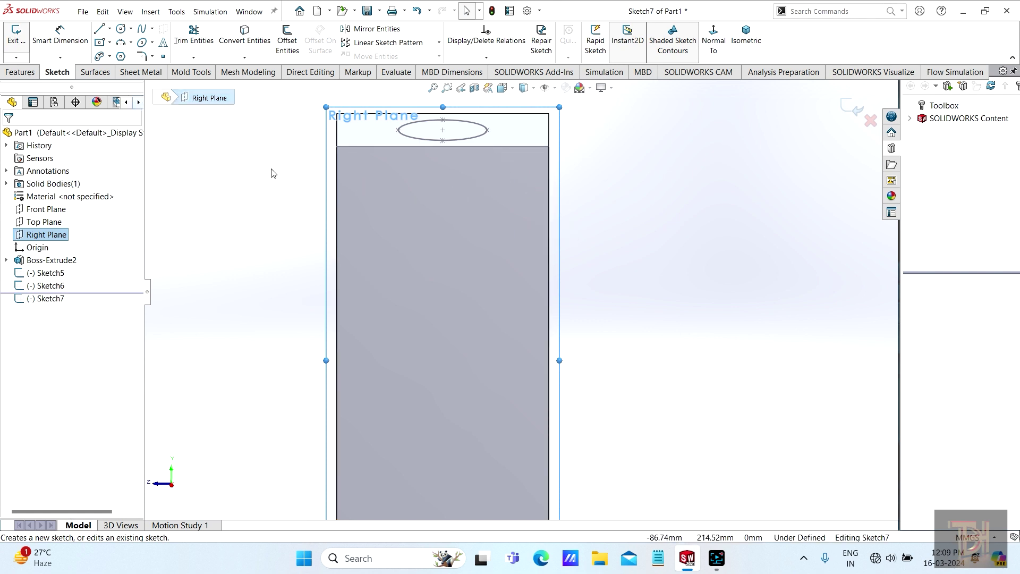
Step: Draw a three-point spline from the top ellipse's right side down to the bottom circle
click(142, 32)
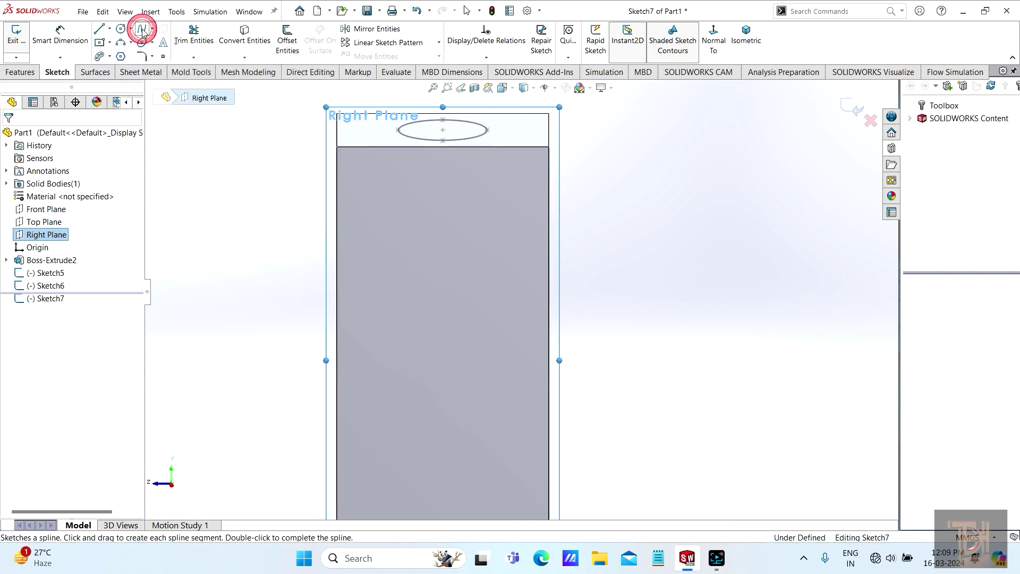
click(493, 131)
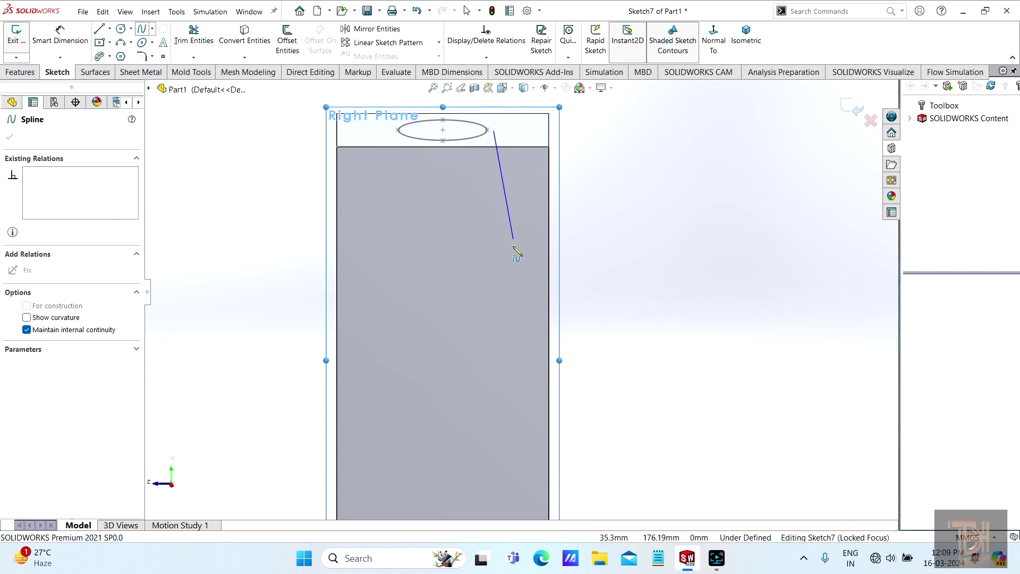
click(520, 306)
scroll(521, 297, up, 4)
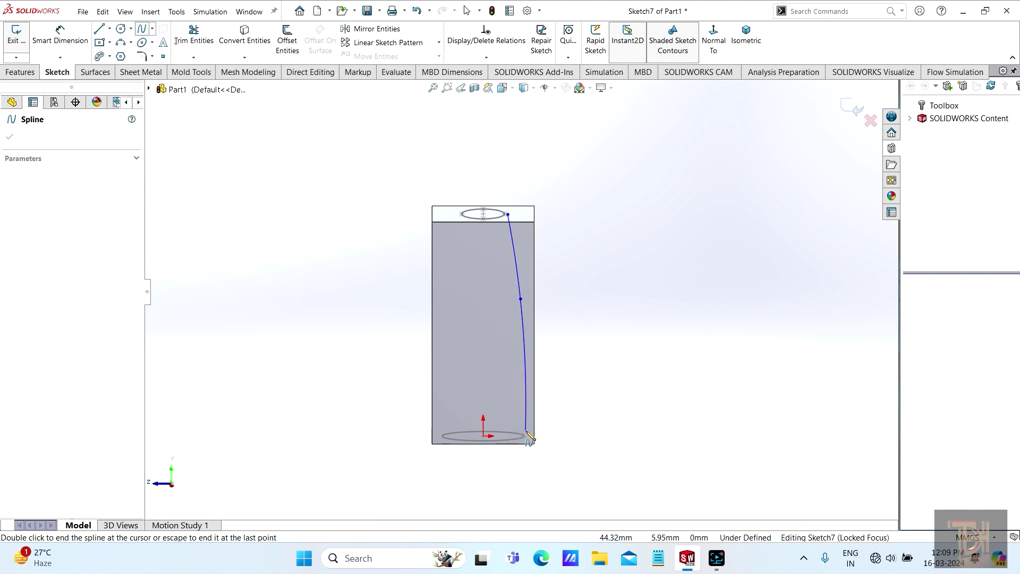
click(527, 433)
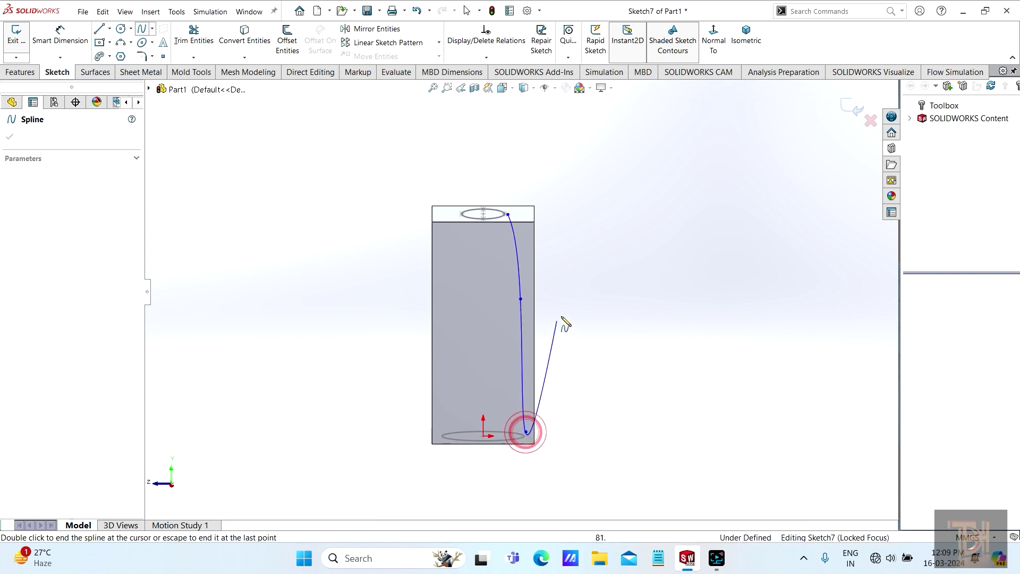
right_click(565, 270)
click(599, 321)
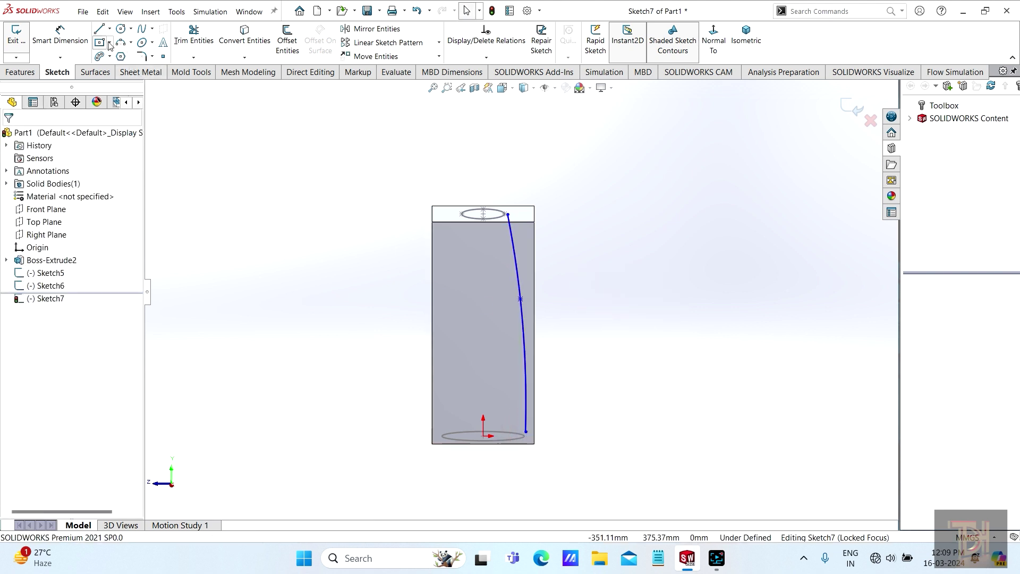
Step: Draw an S-shaped left spline from the block's top down to near the bottom
click(139, 32)
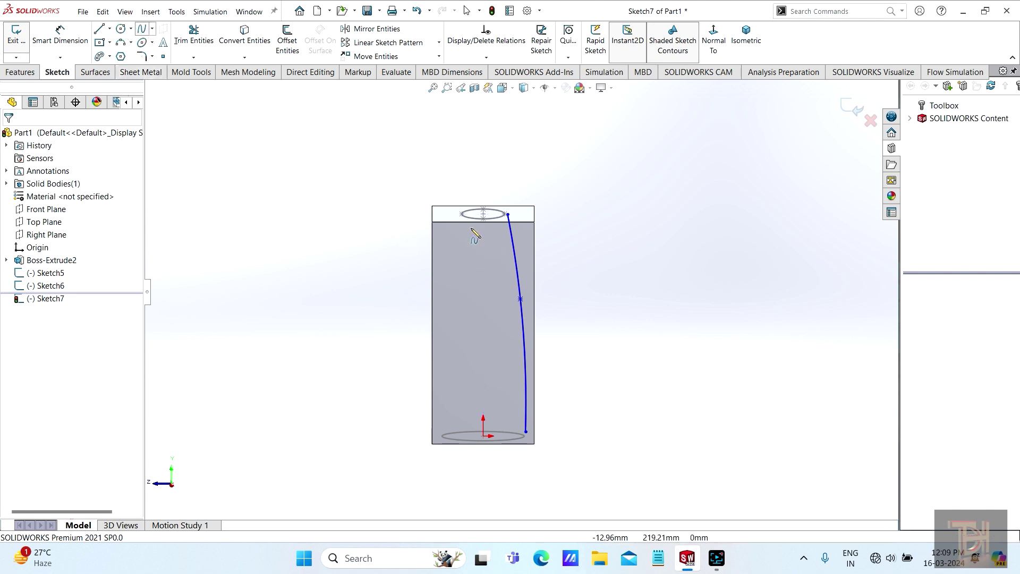
click(458, 215)
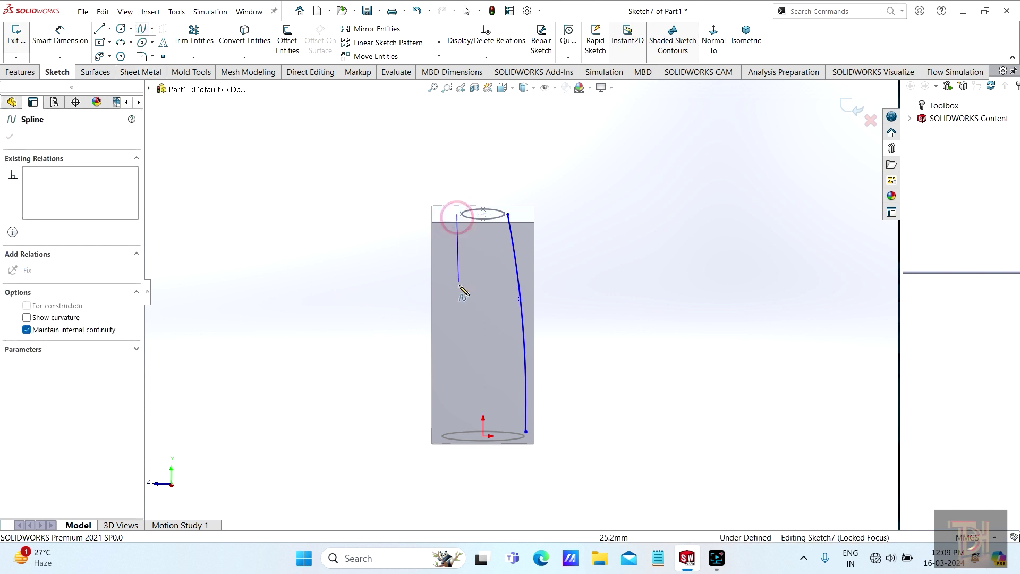
click(468, 322)
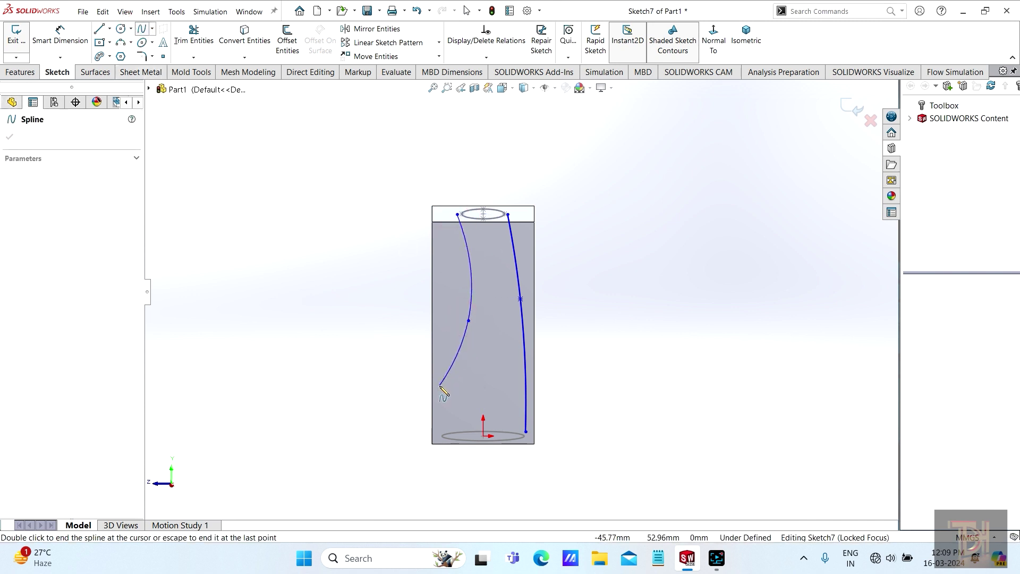
click(440, 385)
double_click(441, 424)
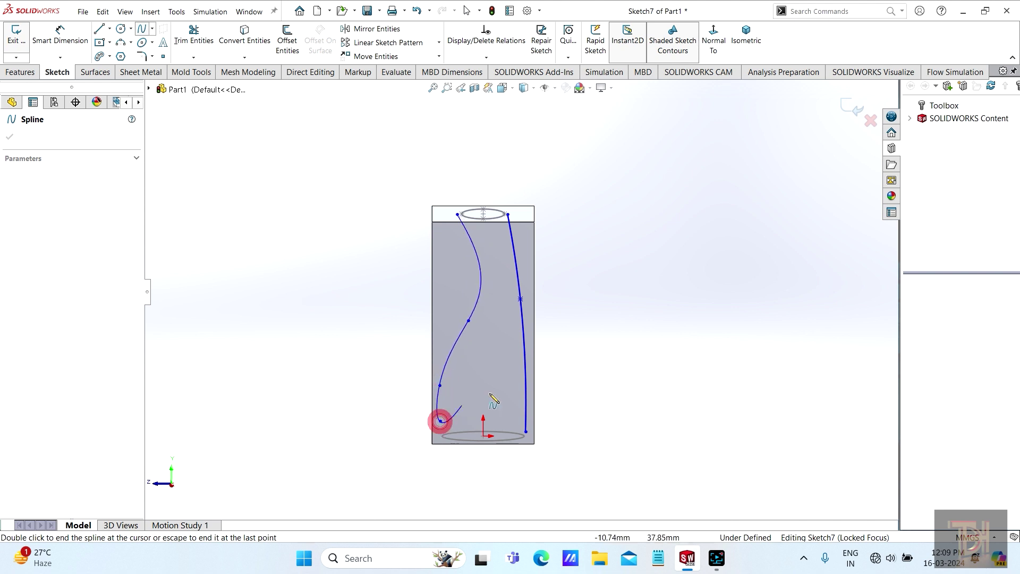
right_click(615, 265)
click(645, 304)
scroll(502, 367, down, 2)
scroll(505, 372, down, 2)
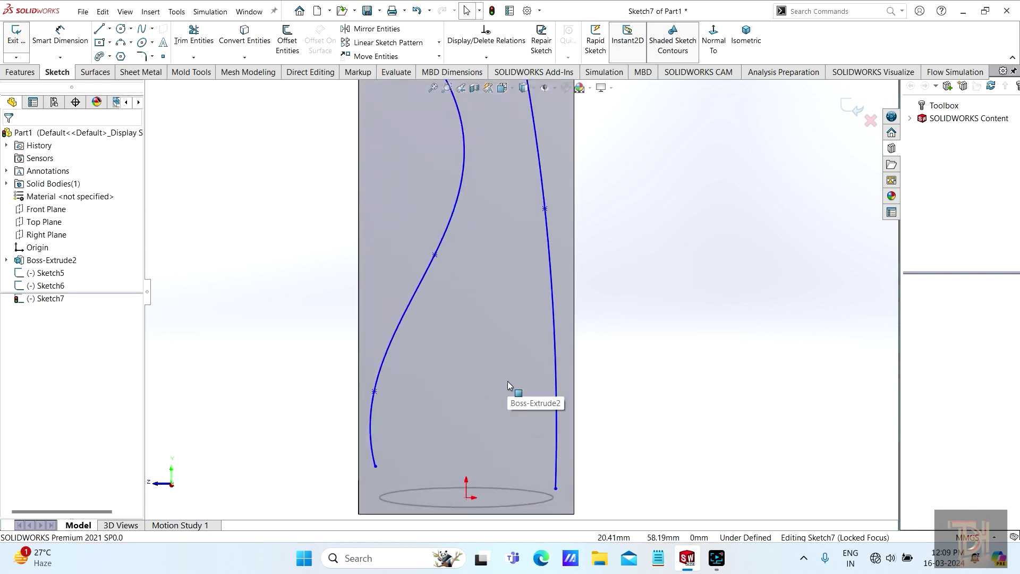
scroll(500, 388, up, 2)
scroll(493, 383, down, 1)
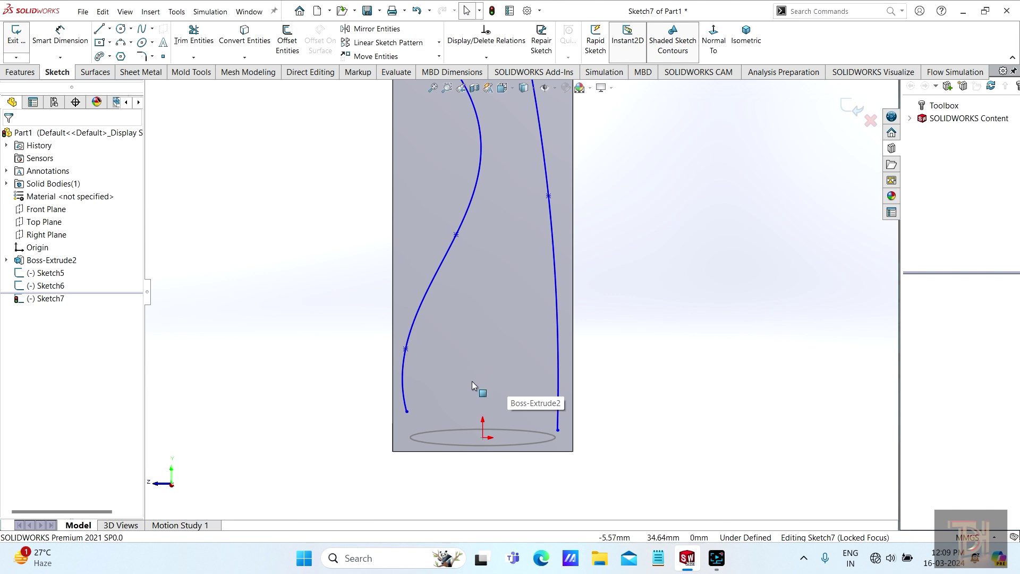
scroll(438, 421, down, 1)
scroll(451, 397, down, 2)
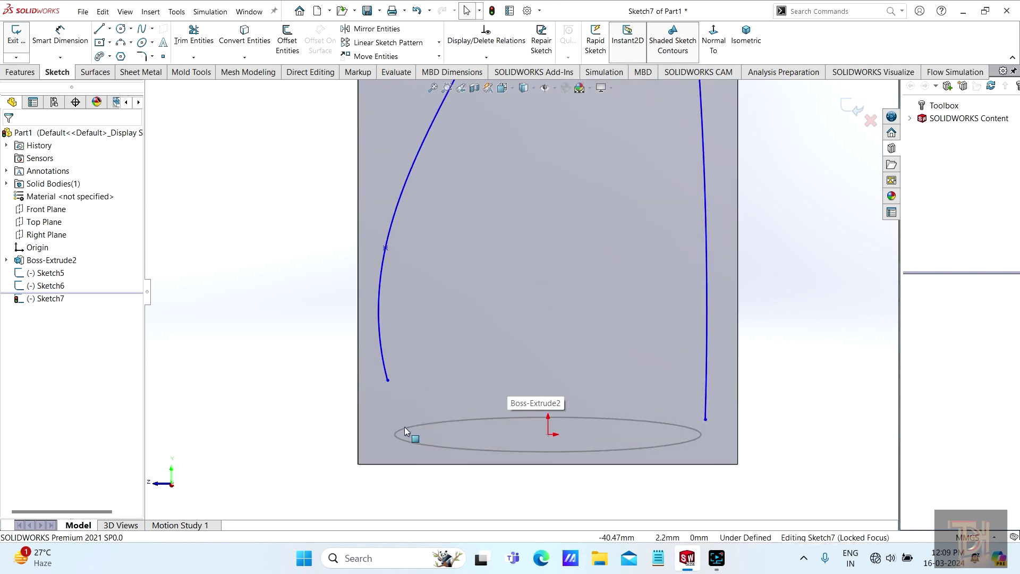
Step: Pierce the bottom endpoints of both splines onto the bottom ellipse
click(388, 380)
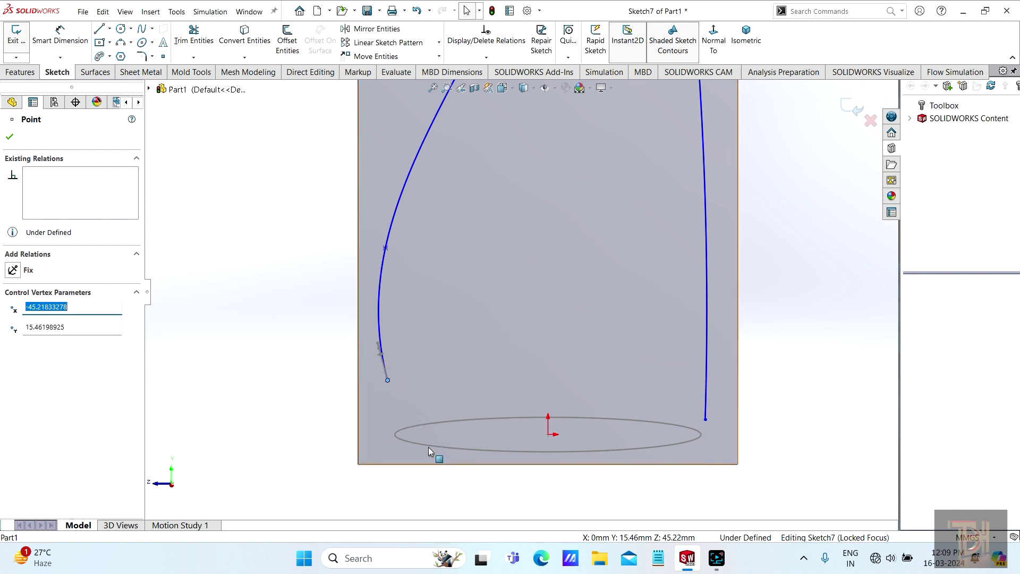
ctrl+click(401, 441)
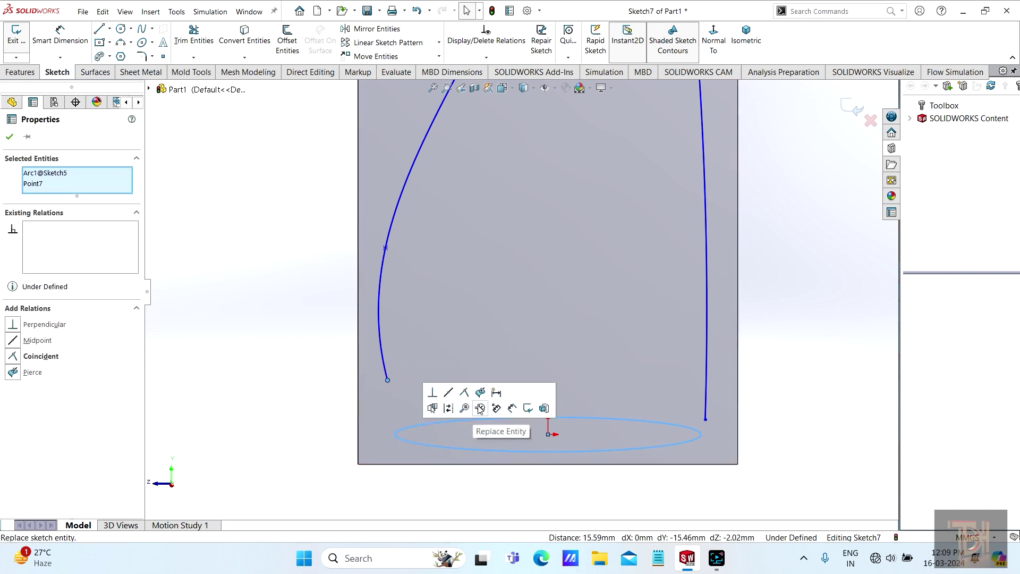
click(481, 393)
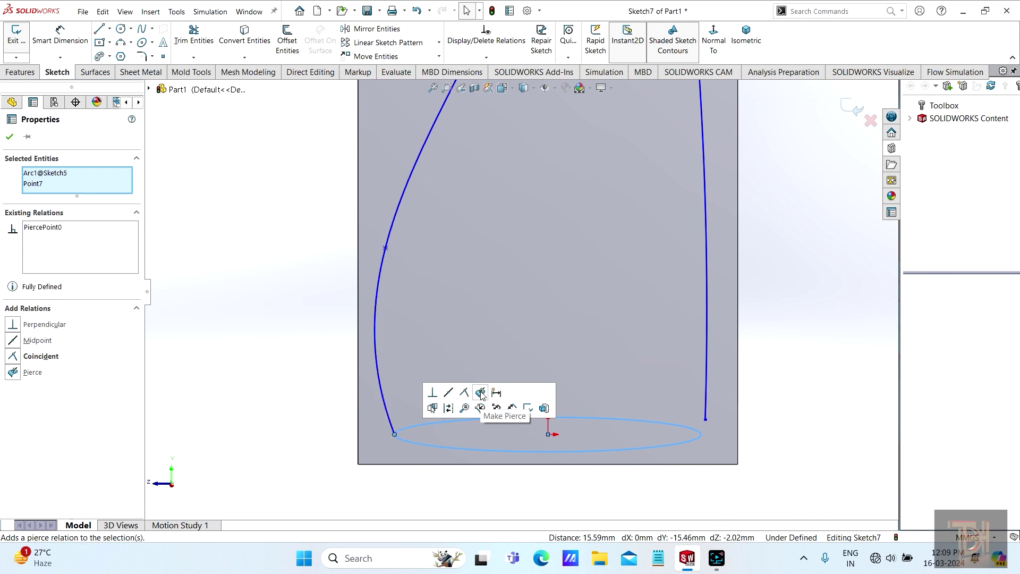
click(706, 420)
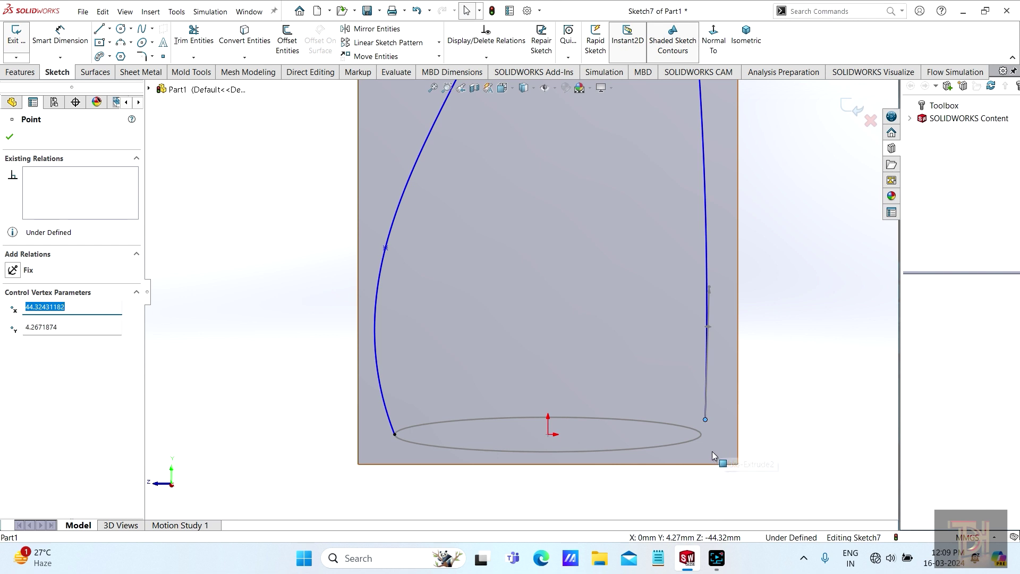
ctrl+click(687, 442)
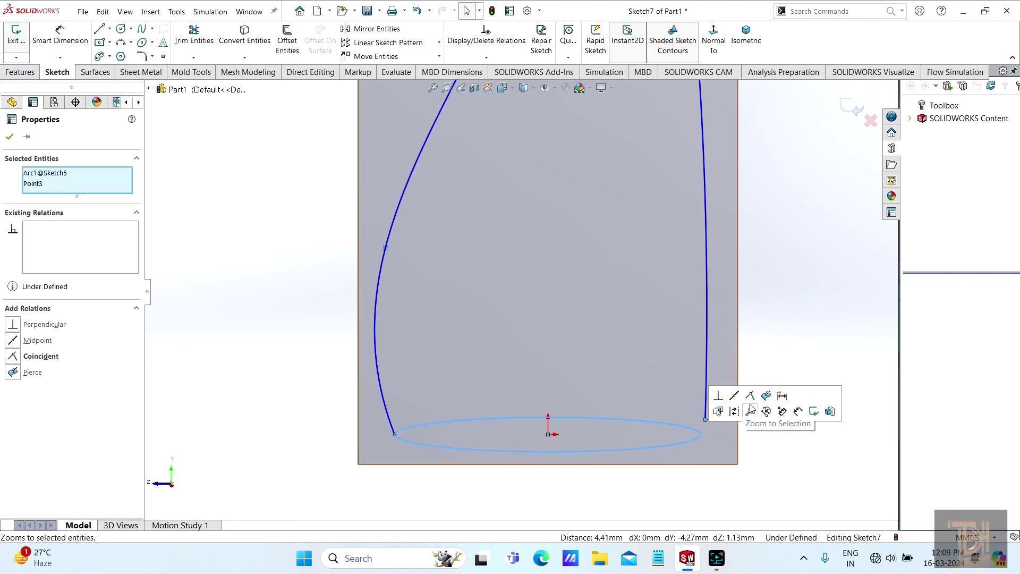
click(766, 396)
scroll(785, 337, up, 4)
scroll(667, 291, up, 2)
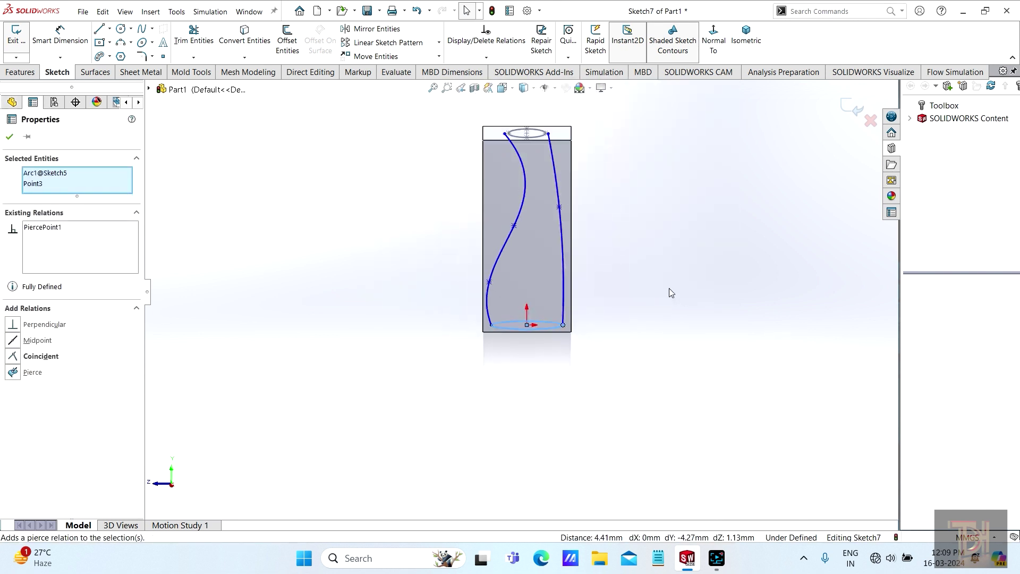
scroll(538, 164, up, 1)
scroll(532, 212, down, 3)
scroll(529, 228, down, 2)
scroll(457, 236, down, 4)
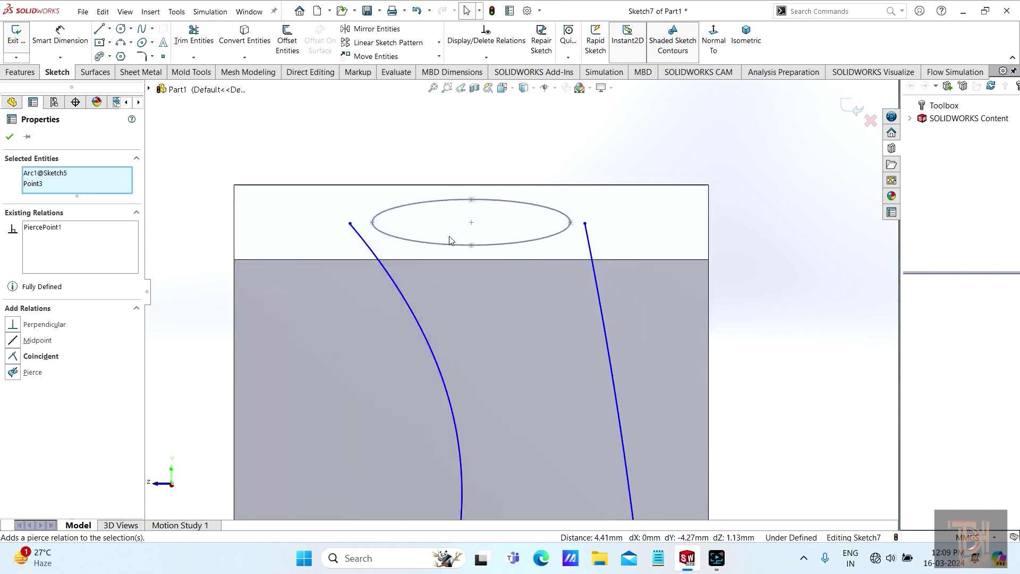
scroll(372, 250, down, 1)
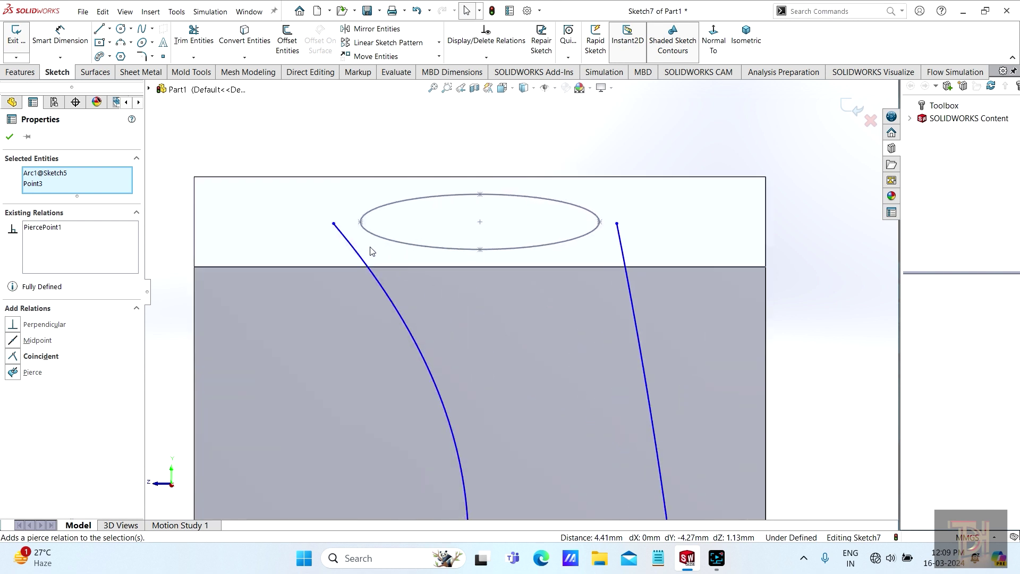
Step: Pierce the top endpoints of both splines onto the top ellipse
click(333, 224)
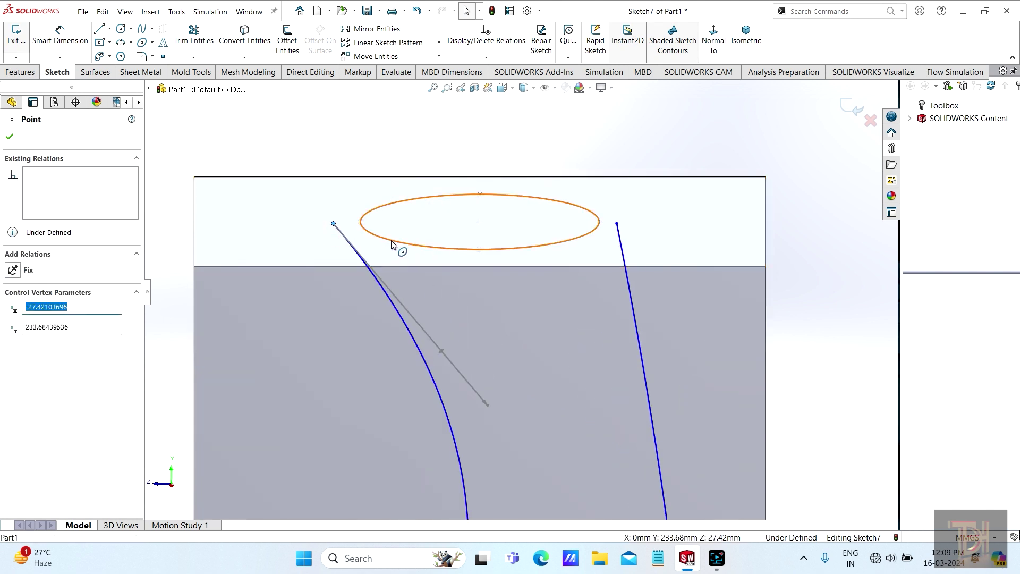
key(Escape)
ctrl+click(390, 241)
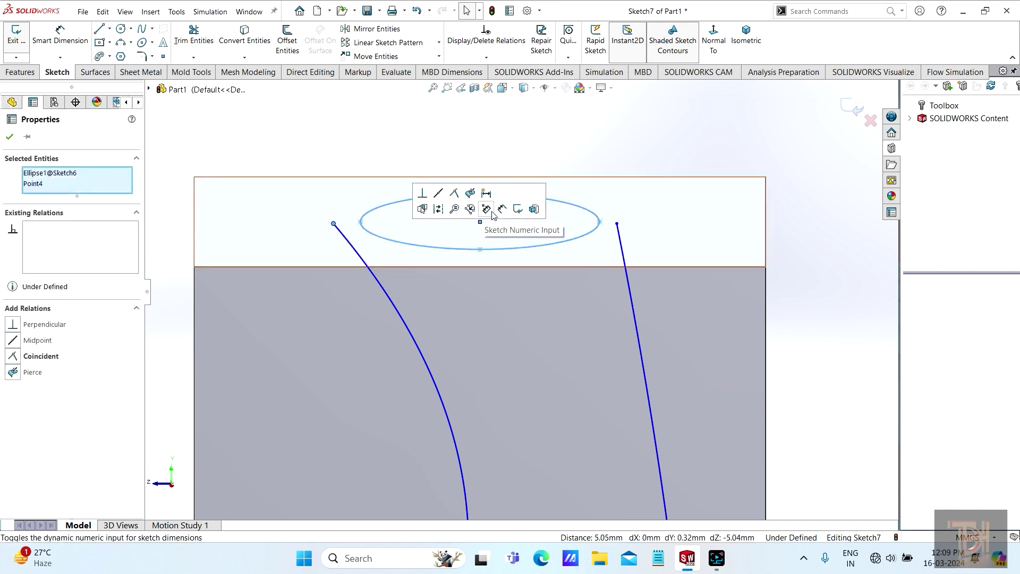
click(464, 198)
click(617, 225)
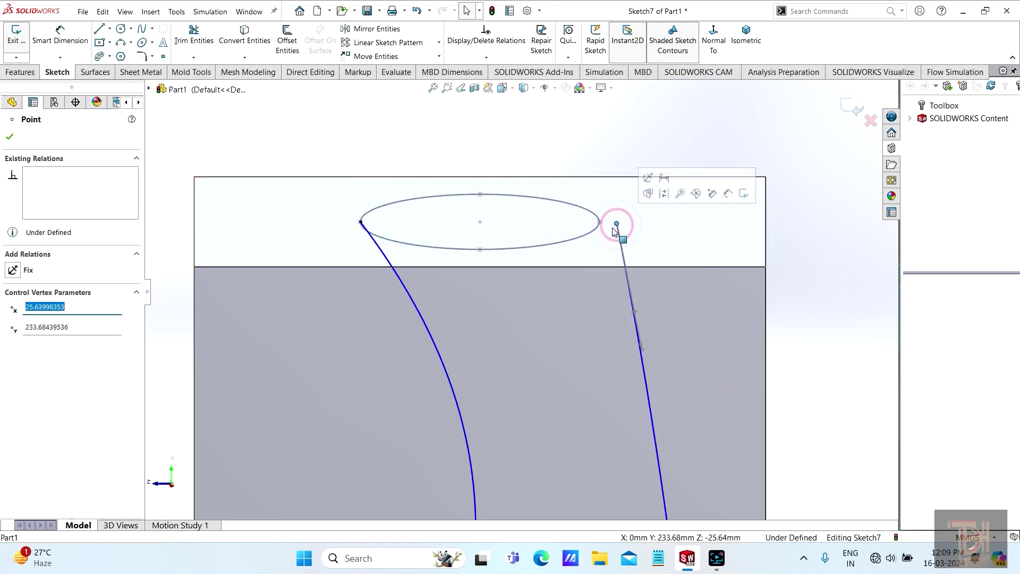
ctrl+click(576, 237)
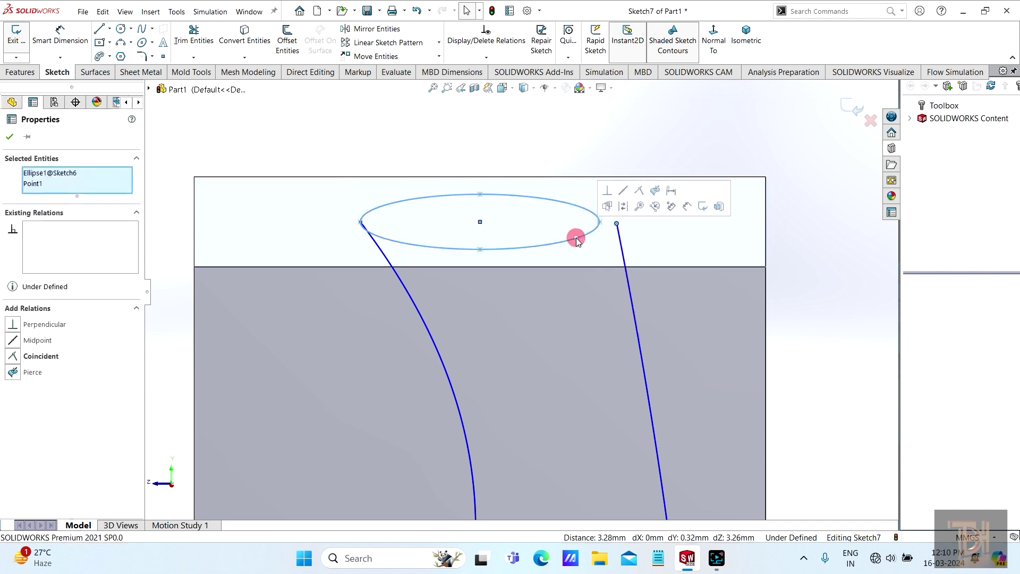
click(653, 192)
scroll(643, 289, up, 2)
scroll(643, 292, up, 3)
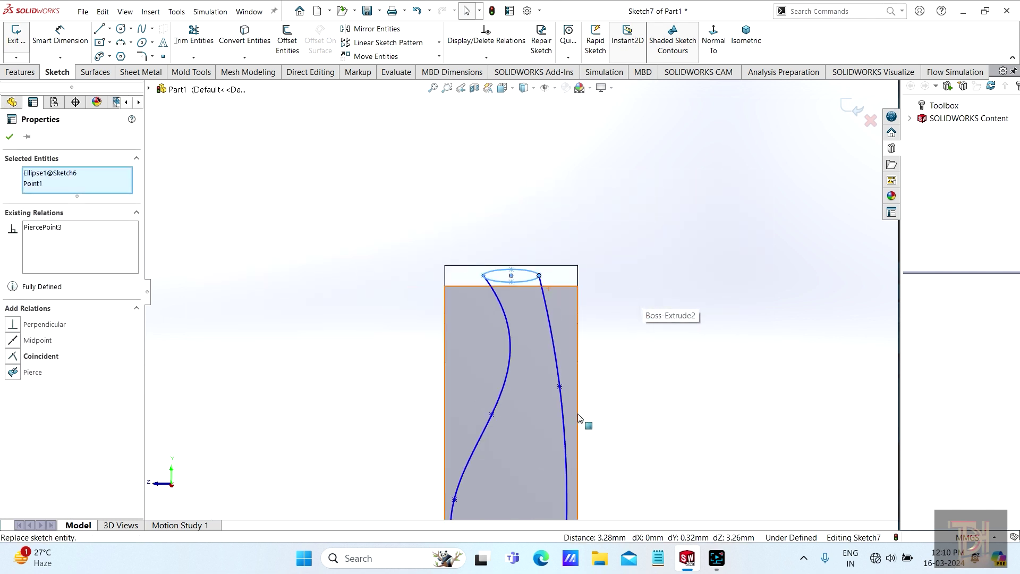
scroll(585, 404, up, 2)
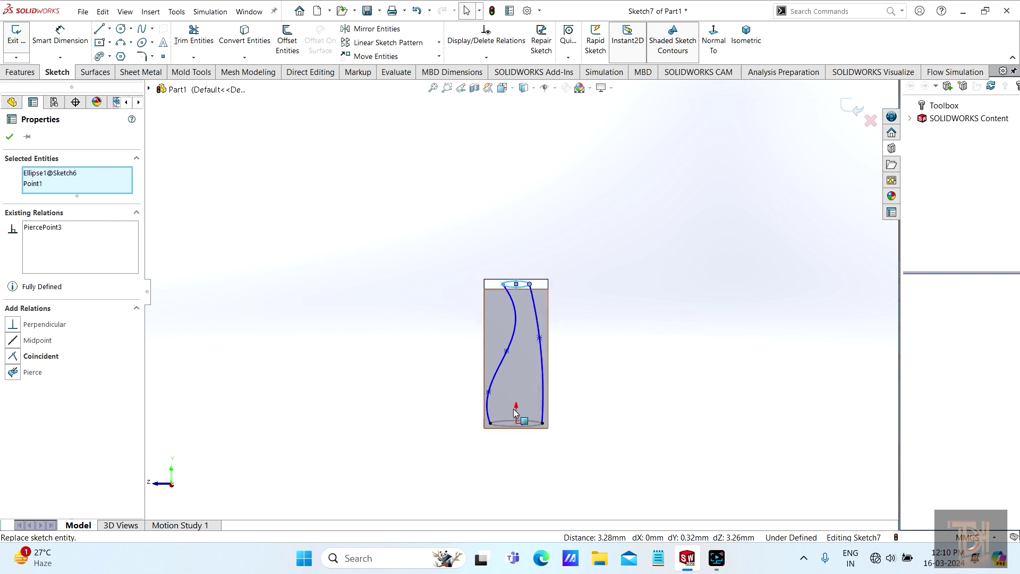
scroll(579, 331, down, 2)
click(9, 136)
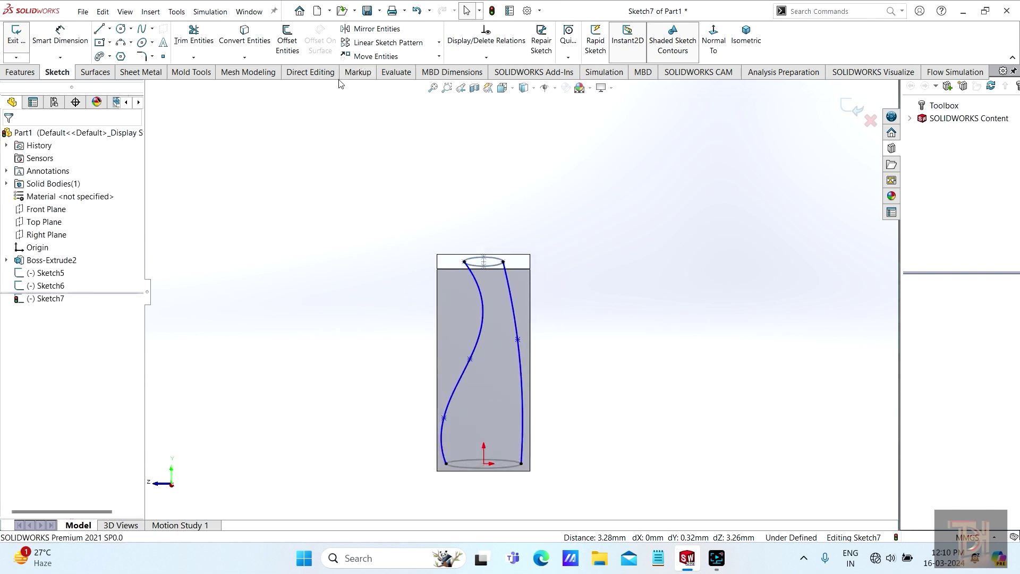
Step: Exit the guide-curve sketch and start a Lofted Cut, dismissing the two-profile warning
click(21, 73)
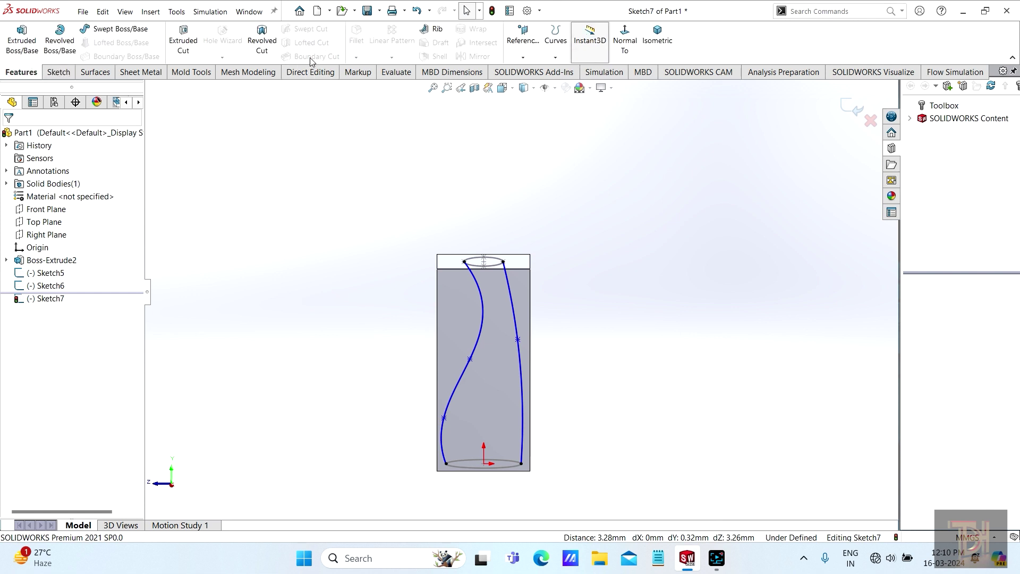
click(850, 111)
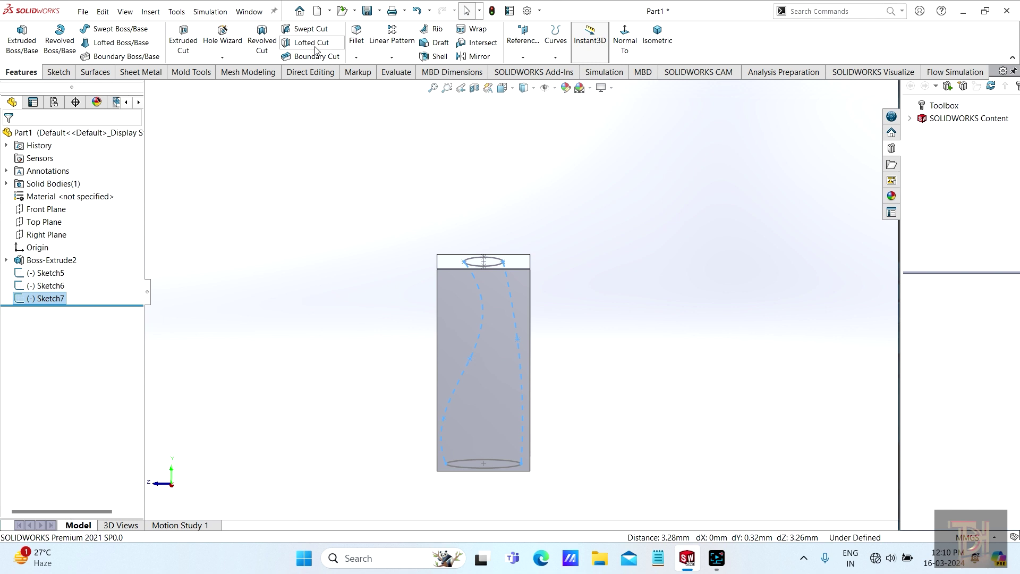
click(292, 47)
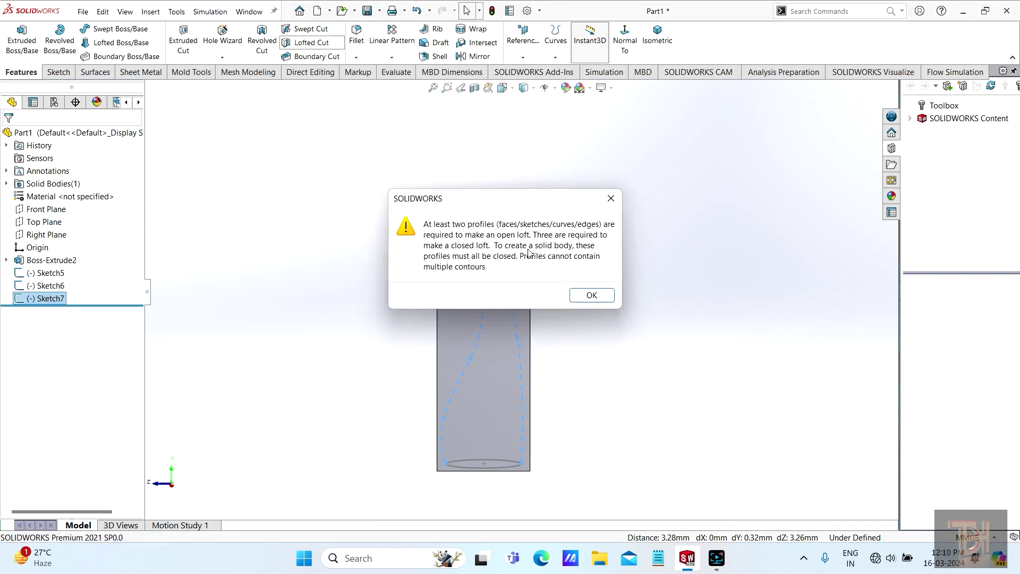
click(592, 295)
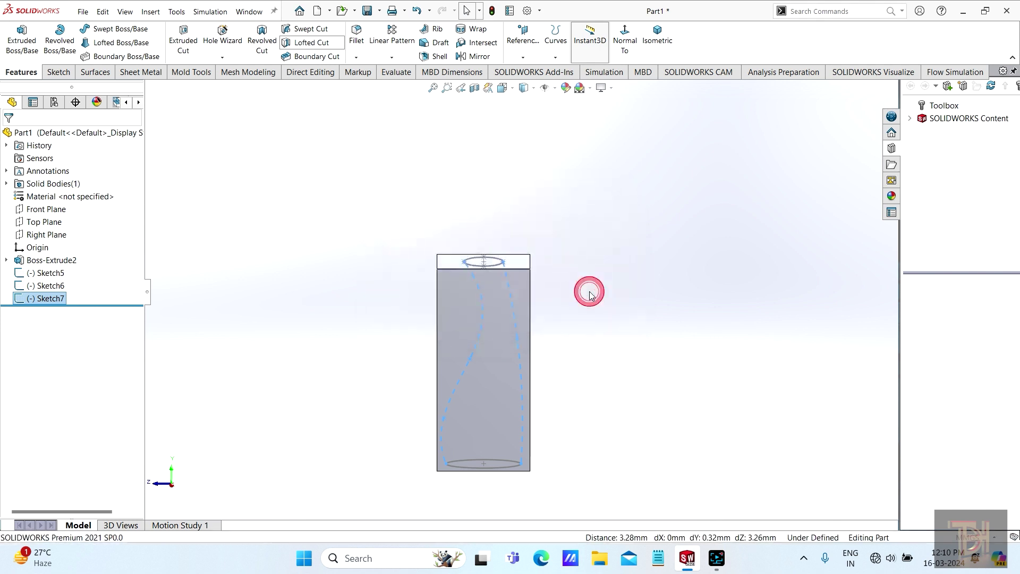
scroll(604, 384, down, 1)
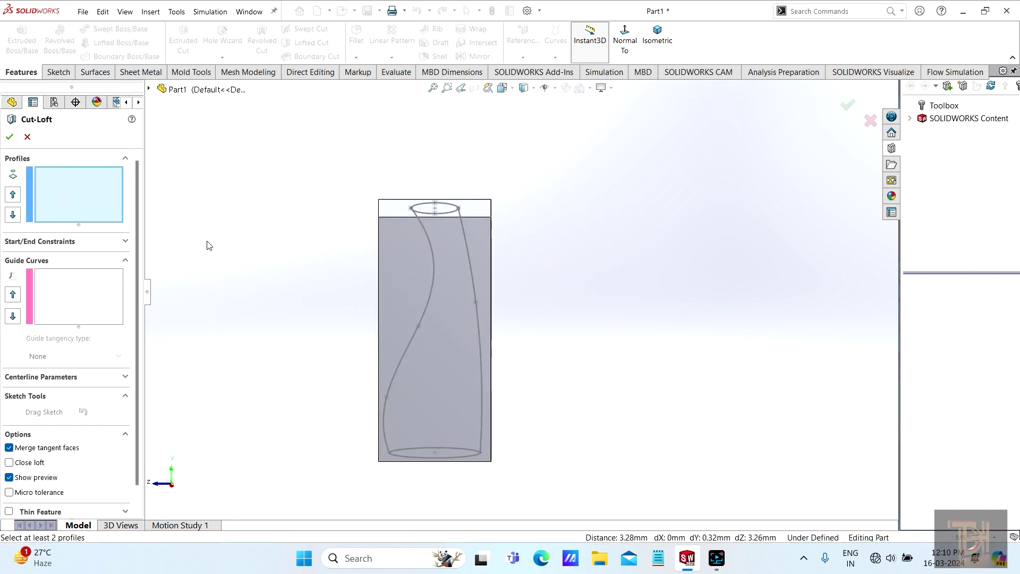
Step: Set the Cut-Loft profiles to Sketch6 and Sketch5, deleting the mistakenly added Face<1>
click(448, 213)
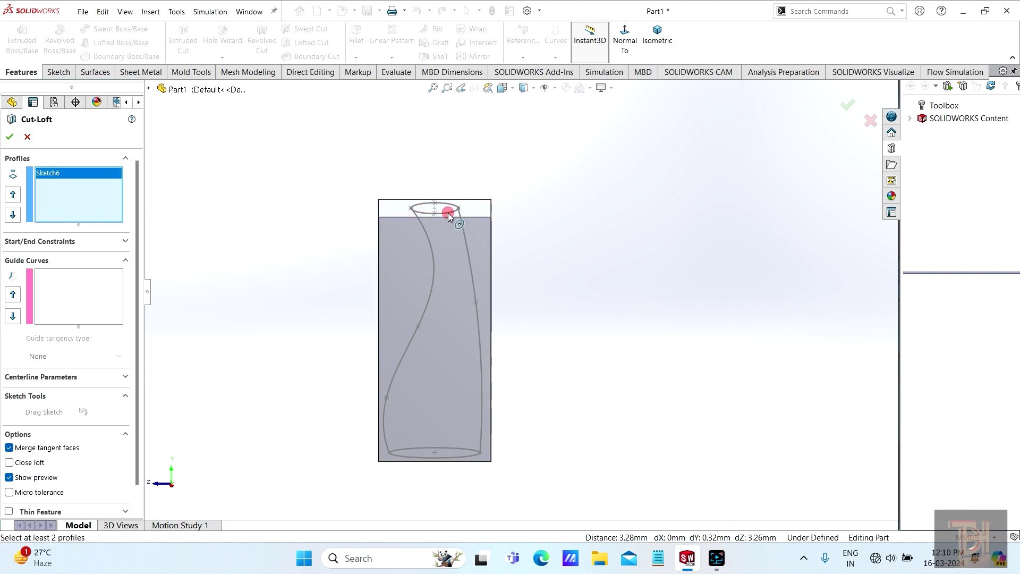
click(462, 458)
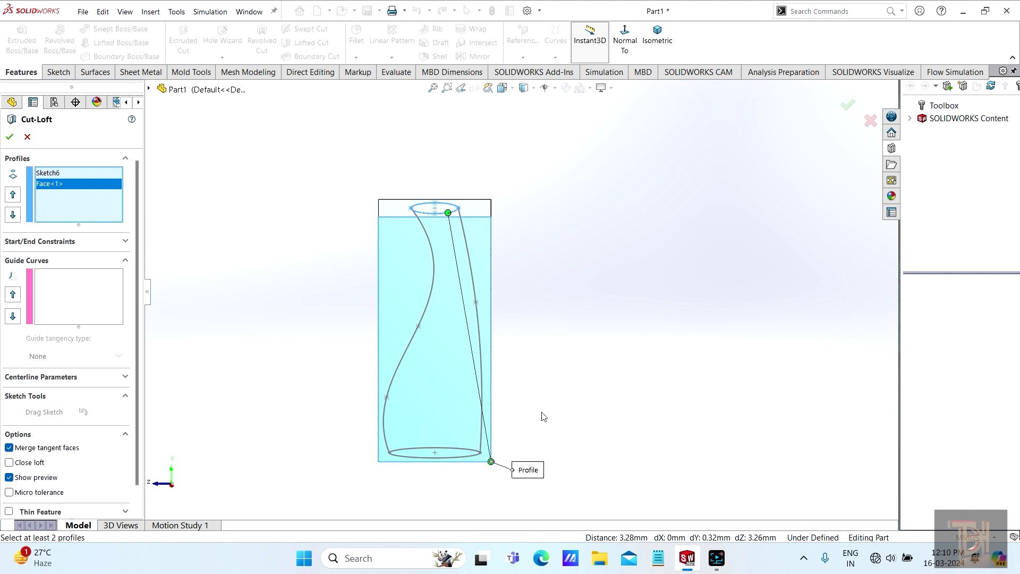
scroll(542, 416, down, 2)
right_click(73, 185)
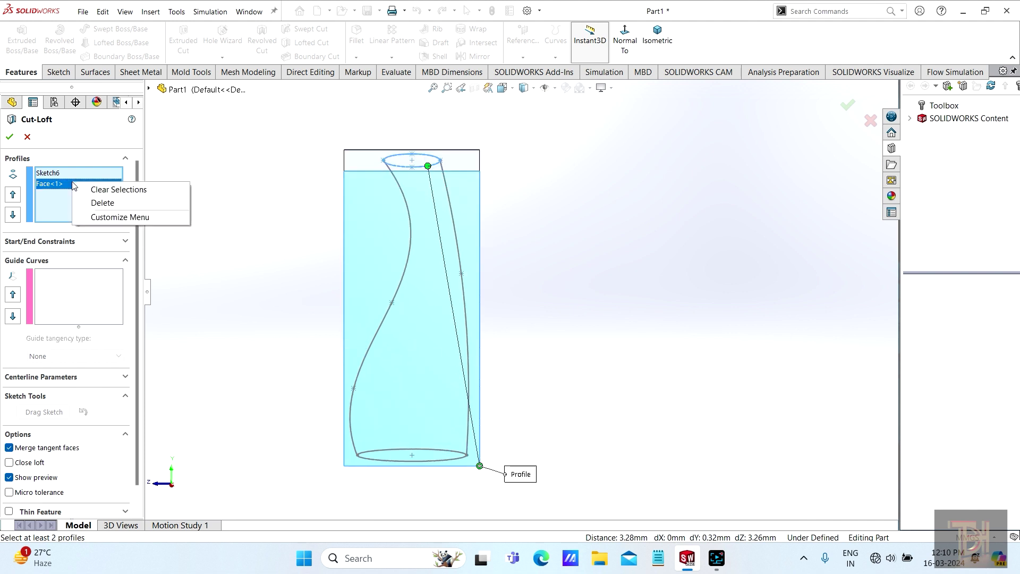
click(102, 203)
scroll(478, 457, down, 3)
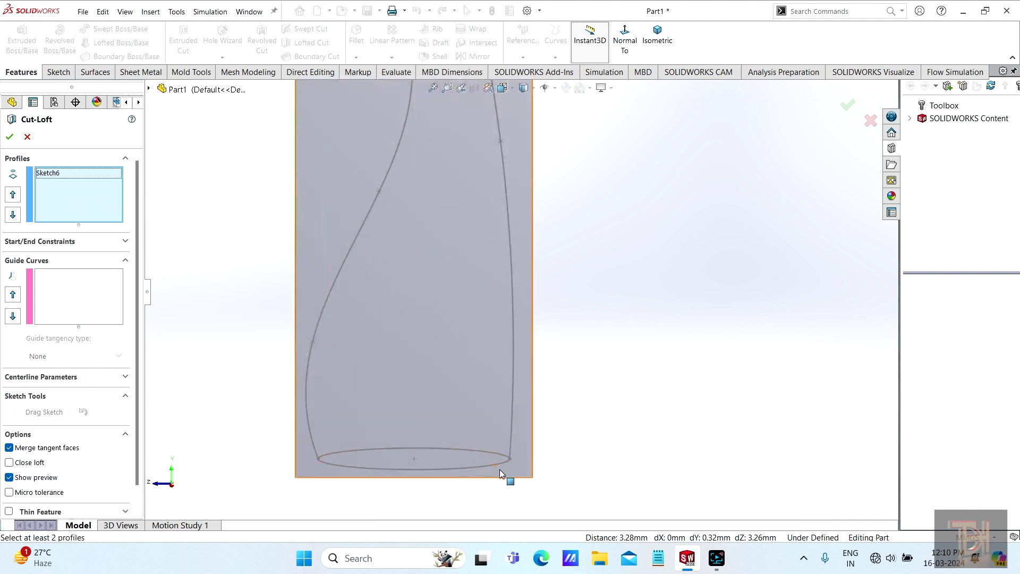
scroll(498, 467, down, 1)
click(498, 465)
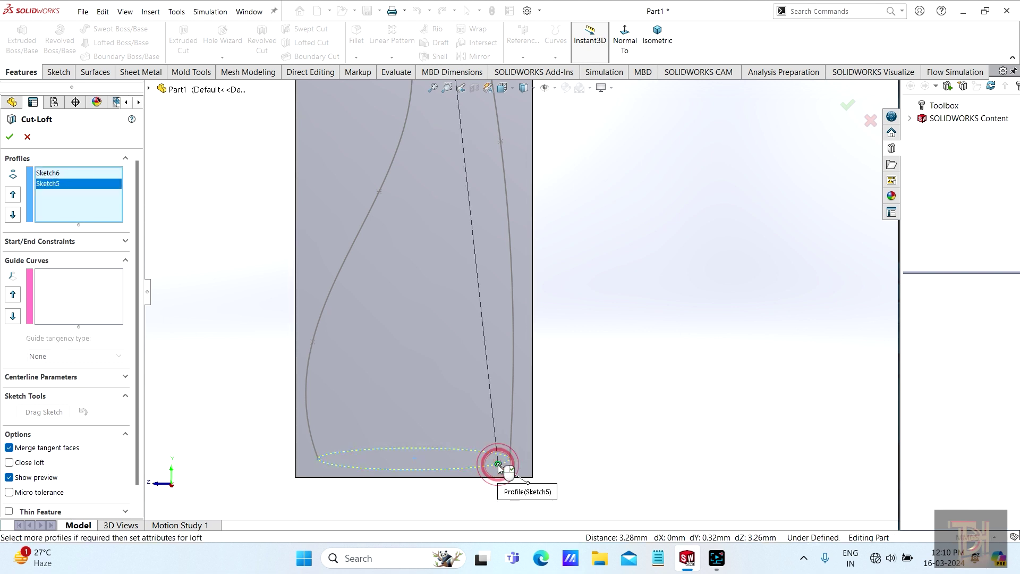
scroll(556, 388, up, 3)
scroll(566, 261, down, 2)
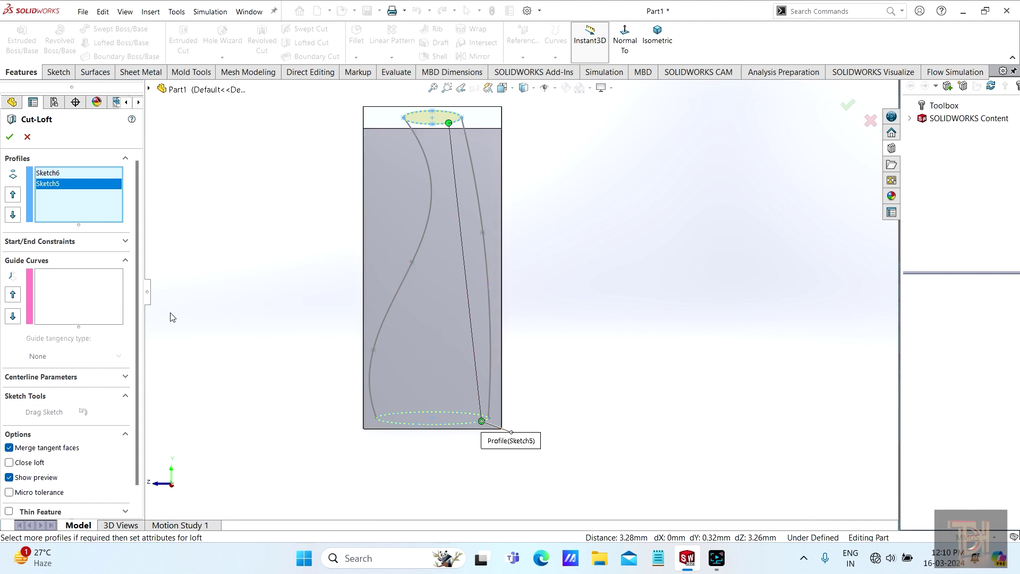
Step: Add the left and right splines as the Cut-Loft's guide curves
click(61, 295)
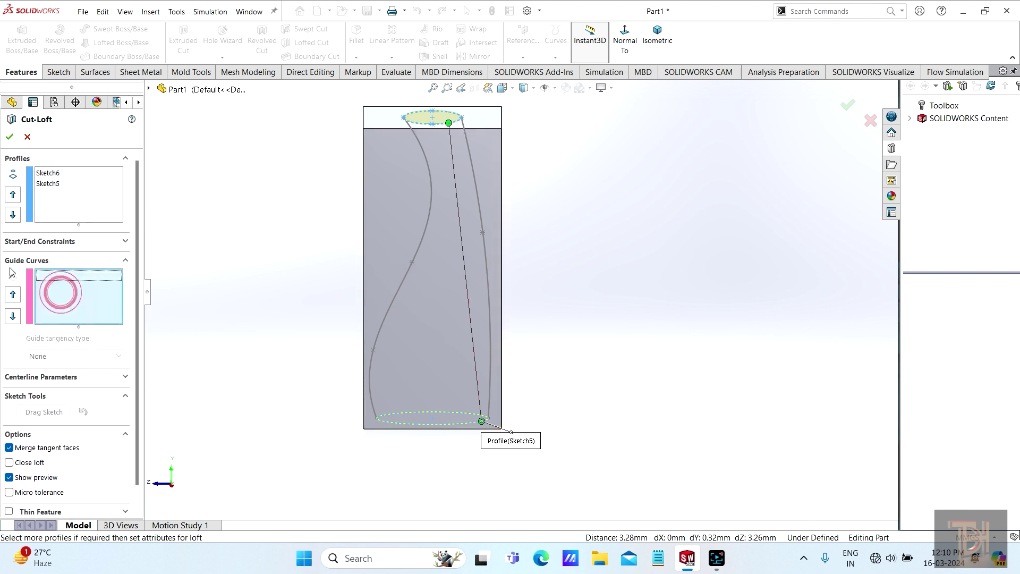
click(406, 274)
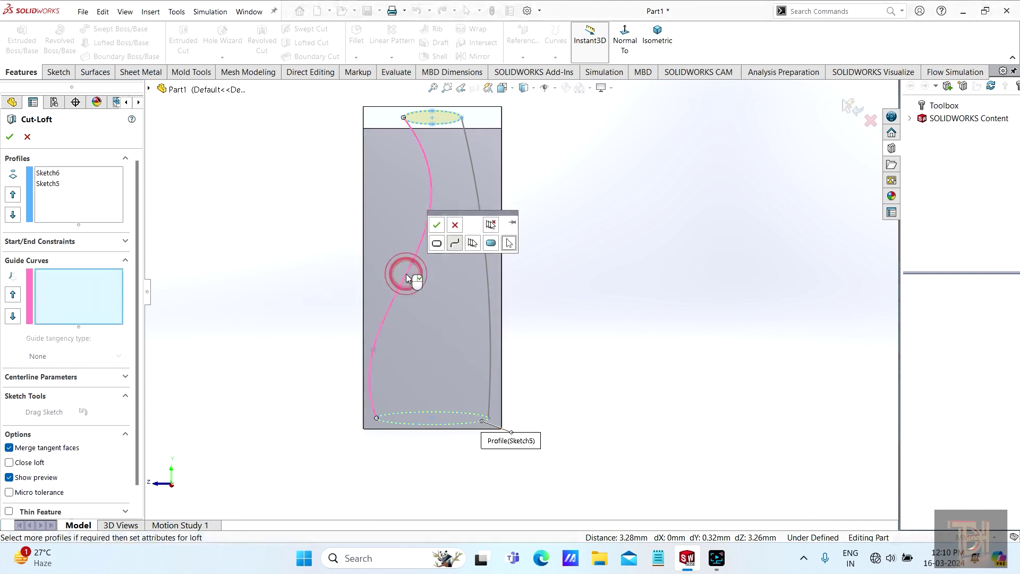
click(437, 225)
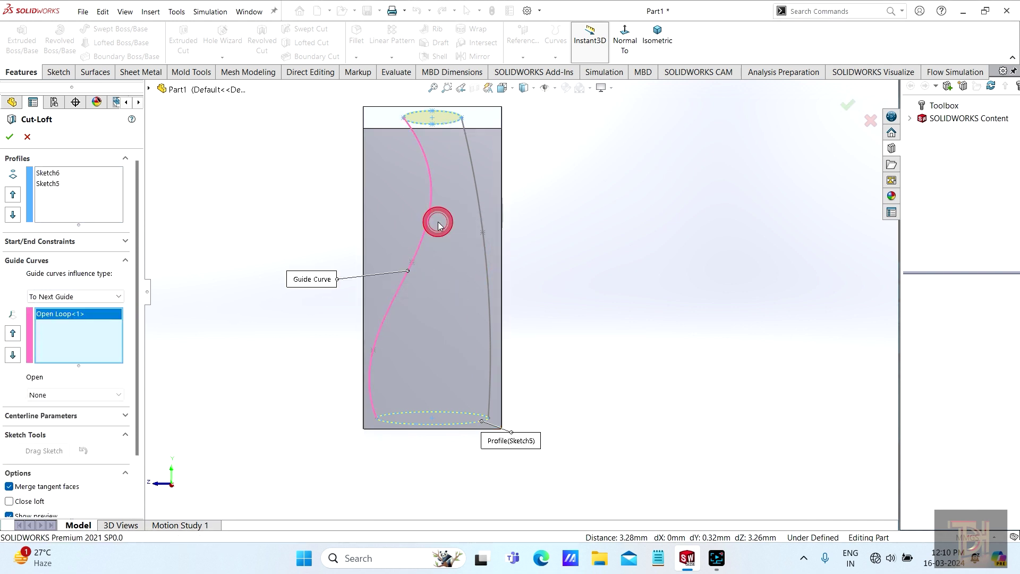
click(487, 264)
click(517, 211)
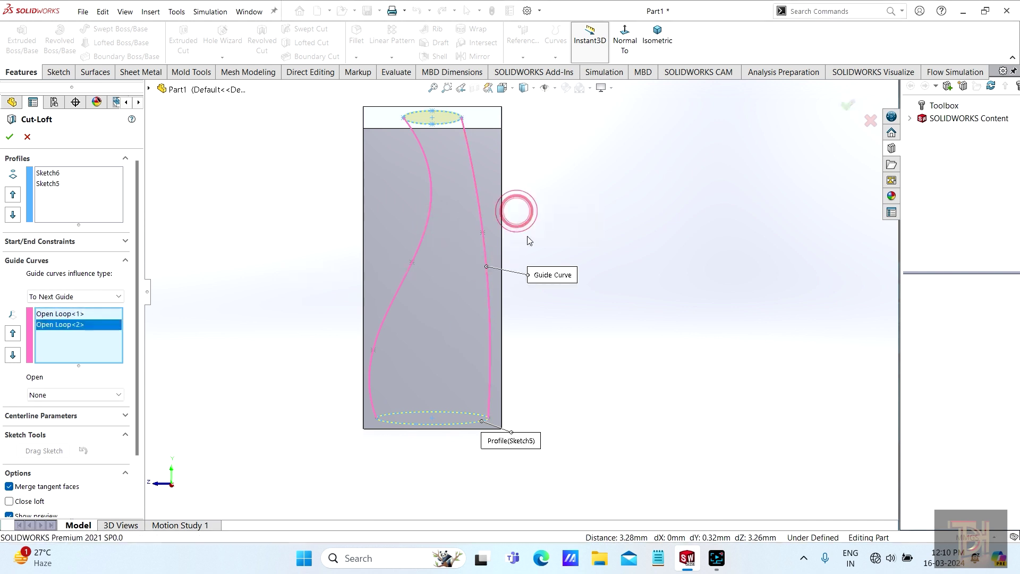
Step: Apply the lofted cut, then orbit to view the cavity's top opening
mouse_move(595, 285)
middle_down()
mouse_move(640, 282)
mouse_move(629, 337)
mouse_move(658, 376)
mouse_move(576, 398)
mouse_move(608, 270)
middle_up()
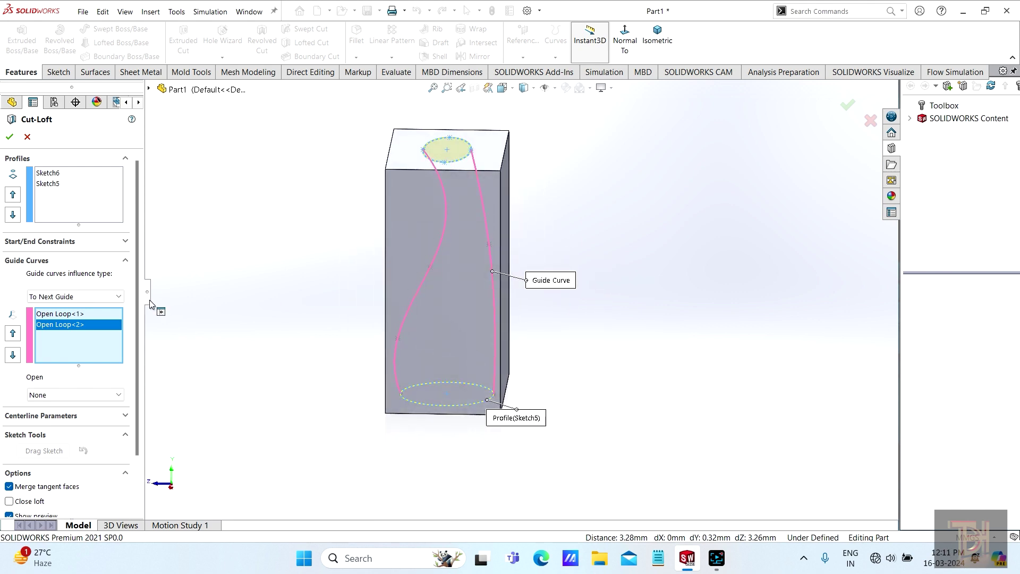
drag(135, 296, 139, 371)
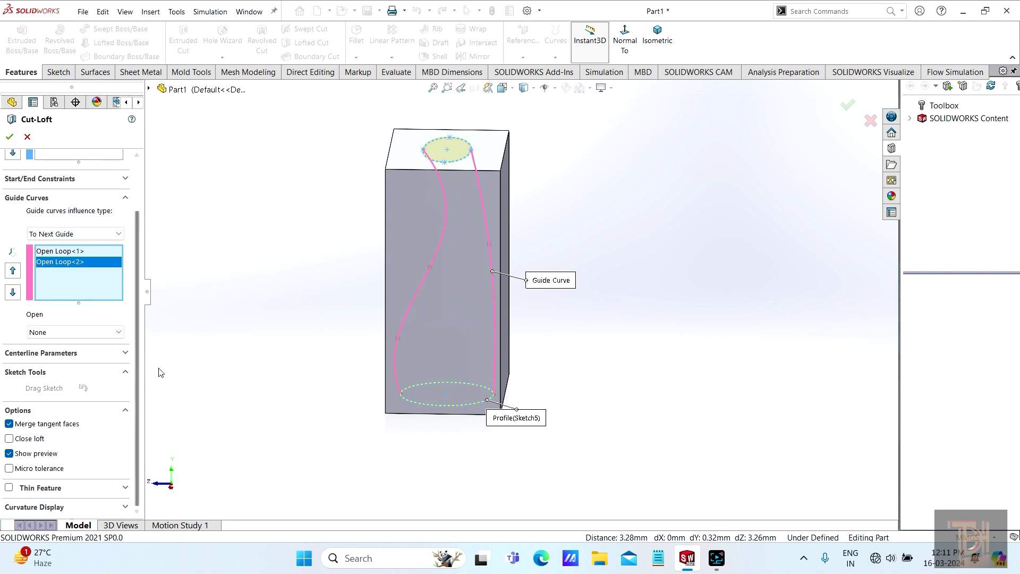
drag(139, 325, 139, 315)
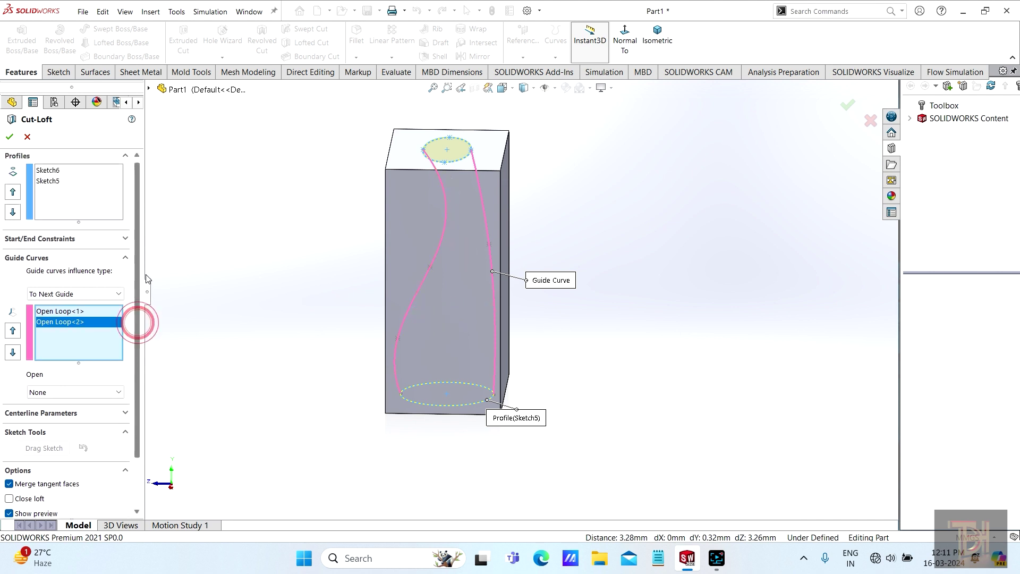
click(11, 137)
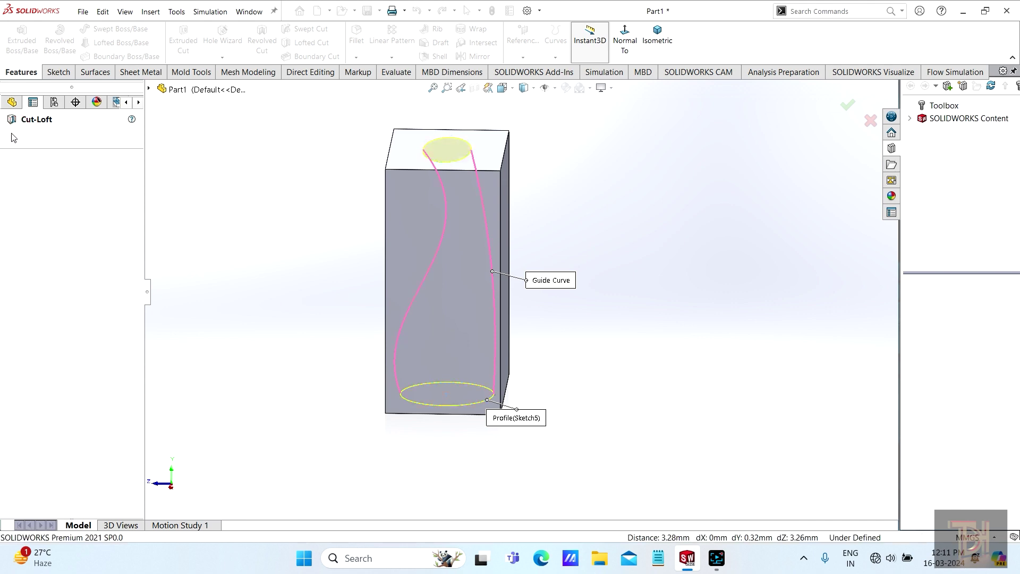
mouse_move(591, 260)
middle_down()
mouse_move(592, 328)
mouse_move(477, 269)
mouse_move(656, 387)
mouse_move(601, 337)
mouse_move(693, 301)
mouse_move(672, 388)
mouse_move(638, 394)
mouse_move(649, 353)
mouse_move(668, 365)
mouse_move(651, 370)
middle_up()
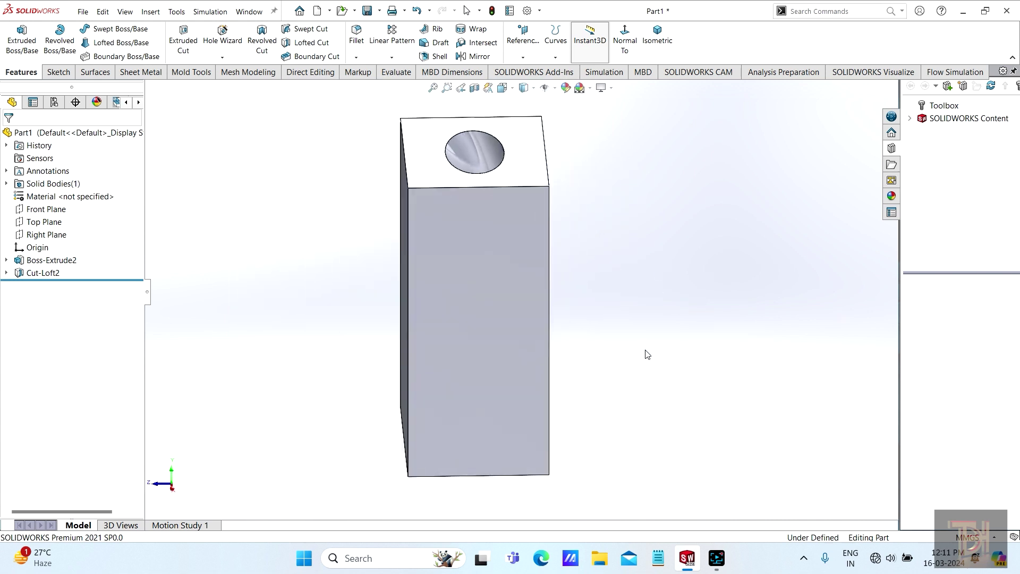
Step: Open a section view and try slicing the block along the Front and Top Planes
click(475, 88)
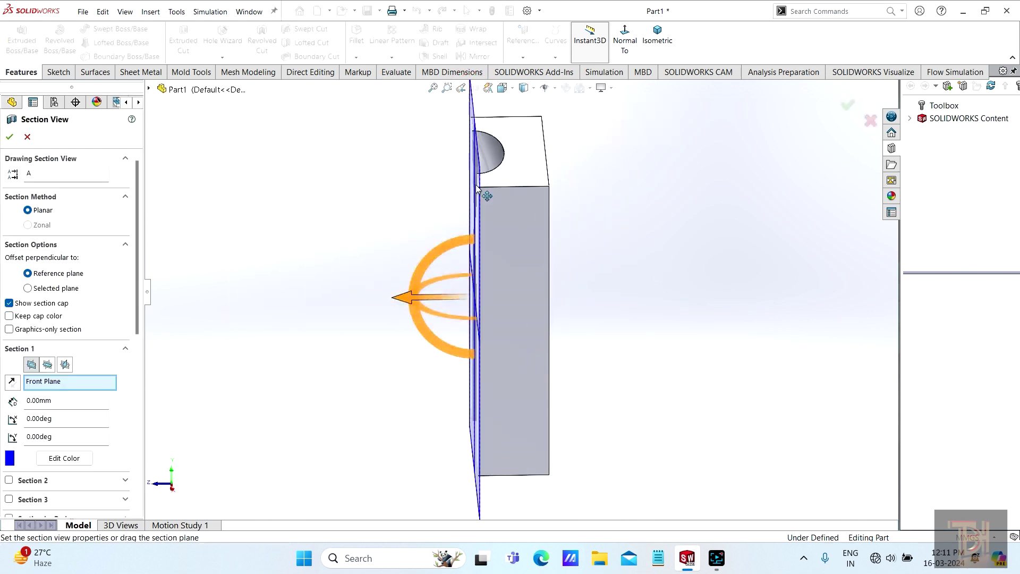
mouse_move(615, 323)
middle_down()
mouse_move(720, 281)
mouse_move(747, 291)
mouse_move(712, 359)
mouse_move(627, 355)
mouse_move(722, 283)
mouse_move(652, 317)
middle_up()
mouse_move(433, 312)
mouse_down()
mouse_move(382, 321)
mouse_move(456, 319)
mouse_move(414, 322)
mouse_up()
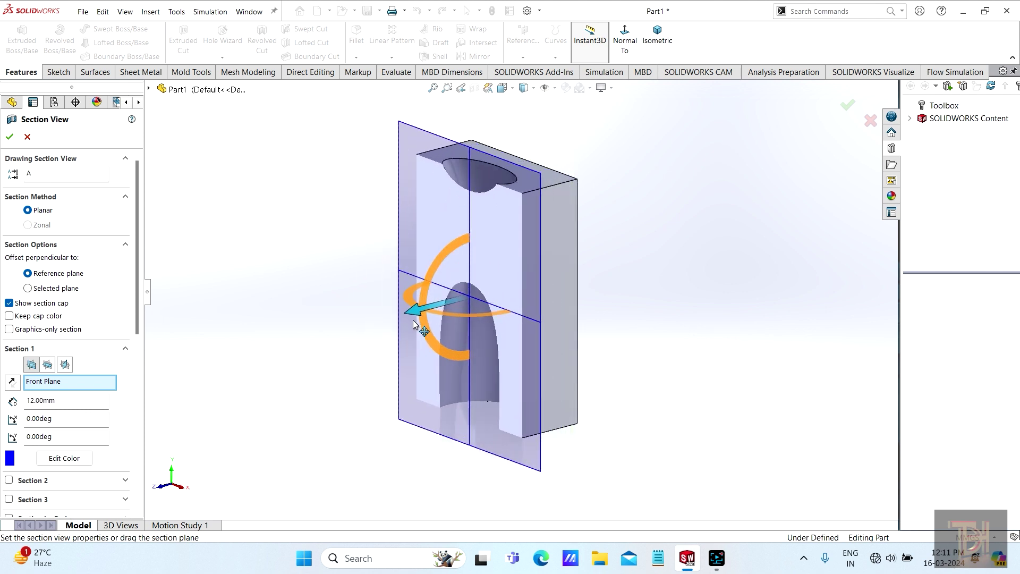
click(47, 364)
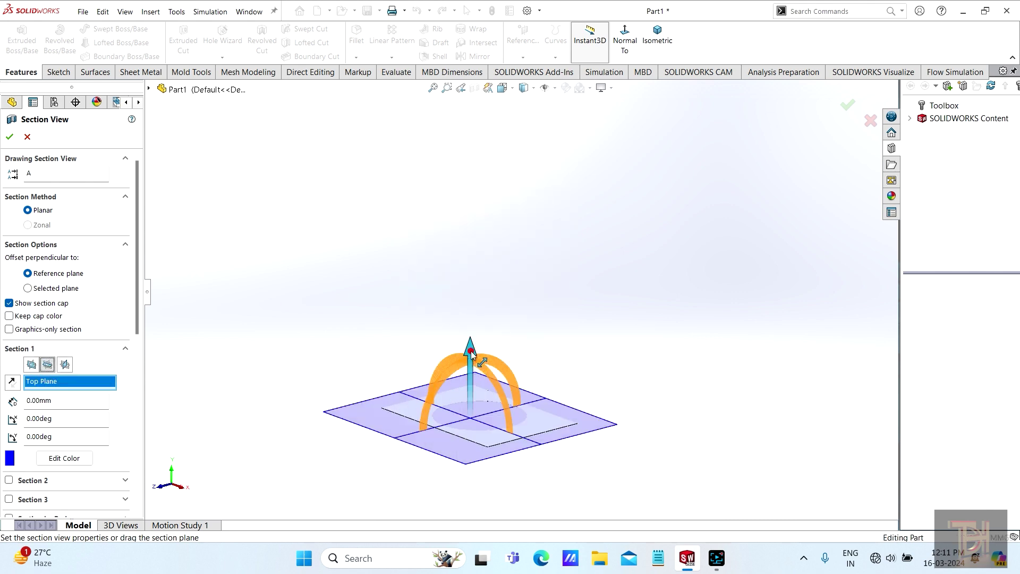
drag(471, 351, 481, 281)
mouse_move(558, 319)
middle_down()
mouse_move(674, 401)
mouse_move(637, 372)
middle_up()
mouse_move(470, 299)
mouse_down()
mouse_move(484, 215)
mouse_move(477, 138)
mouse_move(478, 205)
mouse_move(505, 224)
mouse_move(487, 161)
mouse_move(494, 219)
mouse_up()
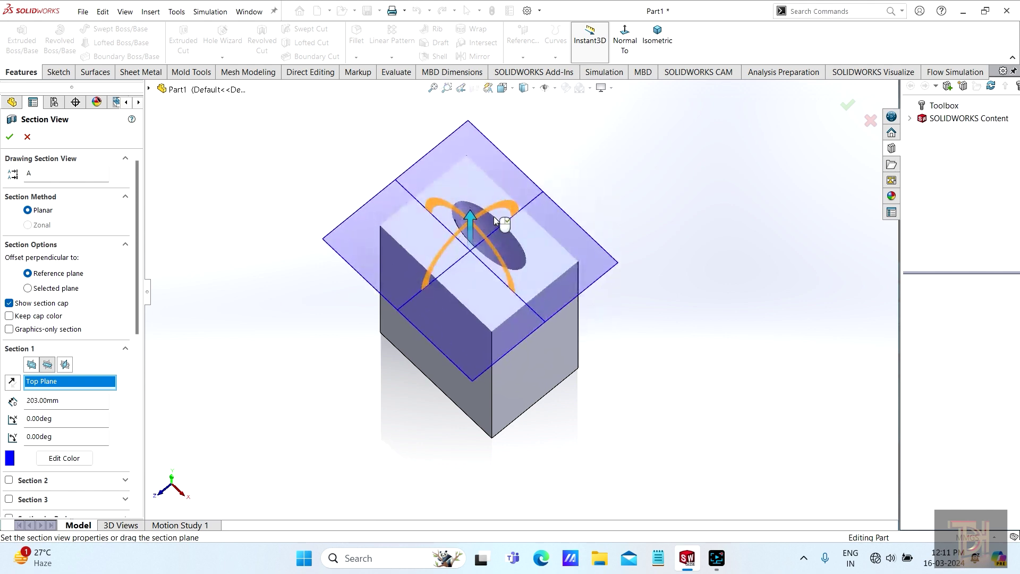
Step: Switch the section to the Right Plane, view from the right, and confirm it
click(65, 365)
key(ctrl+4)
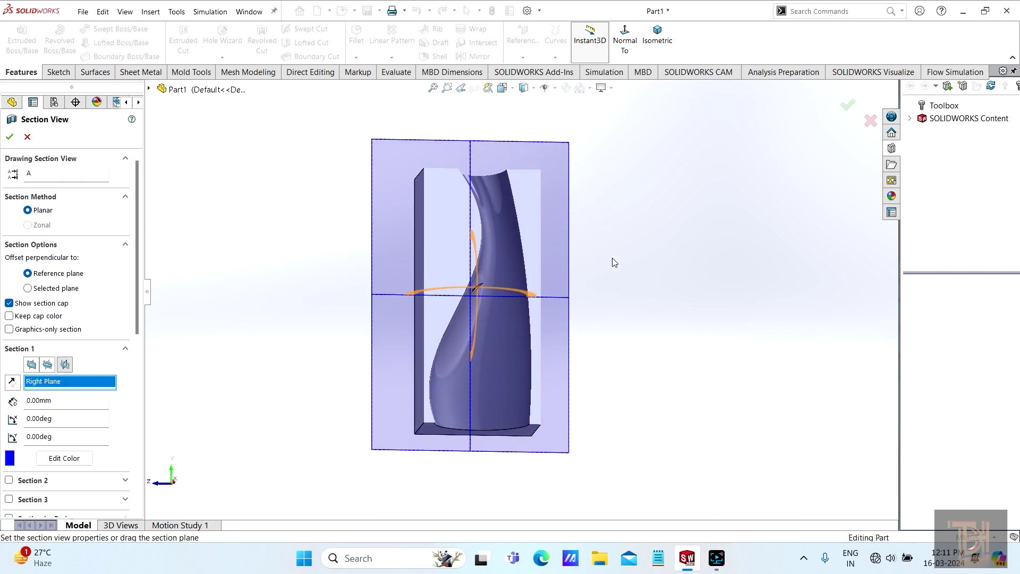
mouse_move(631, 278)
middle_down()
mouse_move(601, 346)
mouse_move(607, 298)
middle_up()
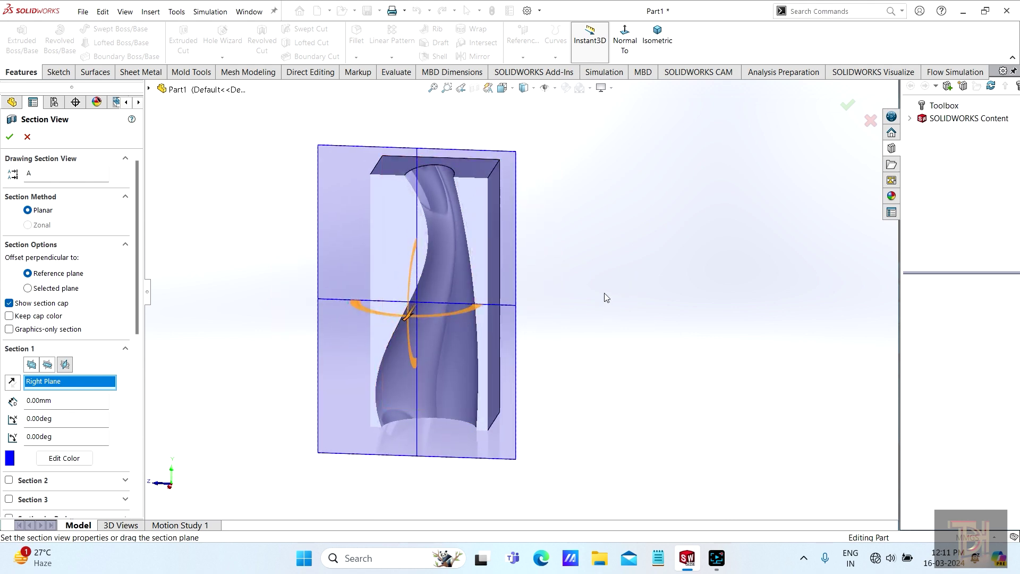
click(14, 139)
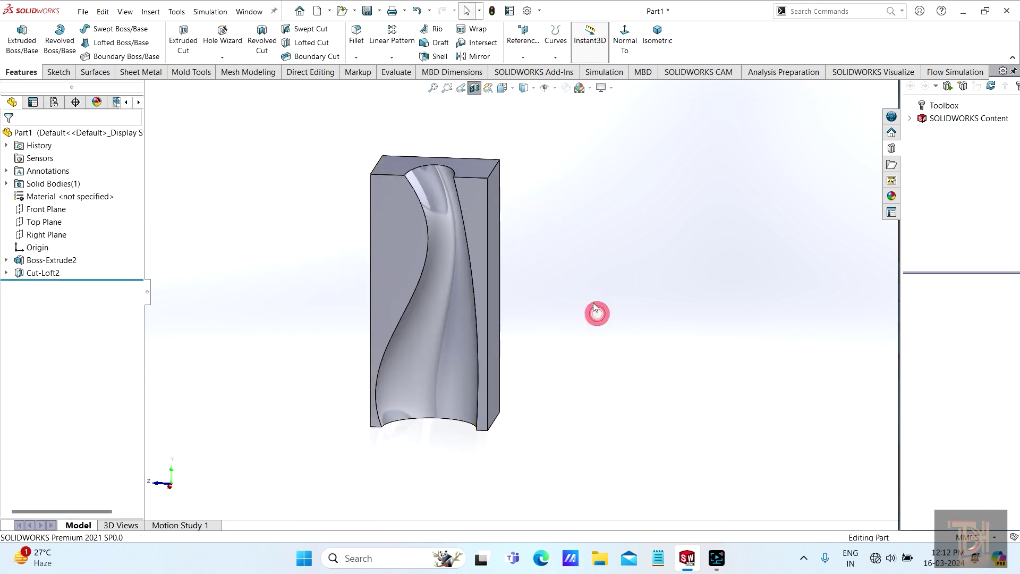
mouse_move(595, 307)
middle_down()
mouse_move(569, 325)
mouse_move(601, 257)
mouse_move(633, 346)
mouse_move(561, 387)
mouse_move(531, 358)
mouse_move(572, 334)
middle_up()
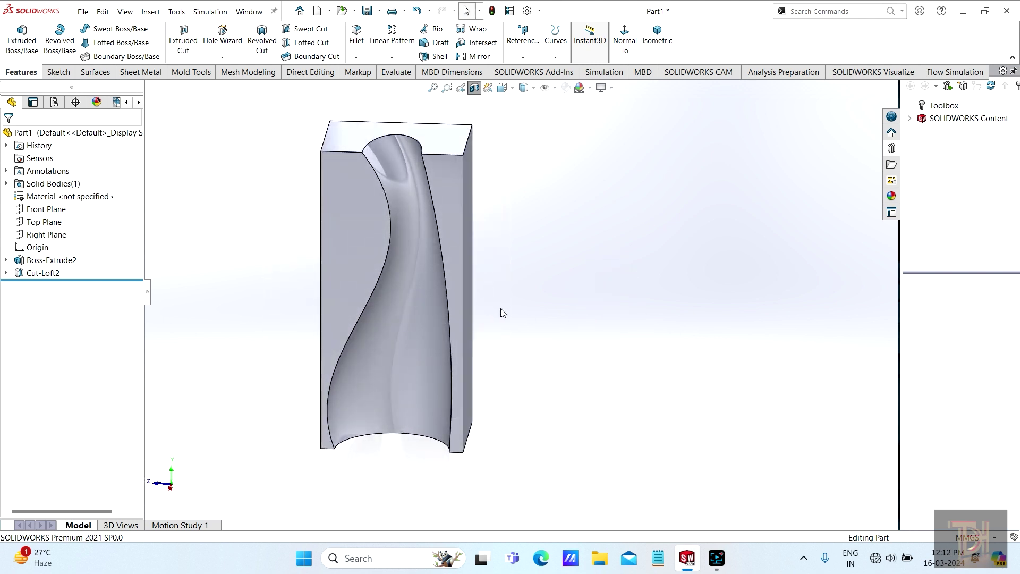
middle_drag(556, 269, 463, 176)
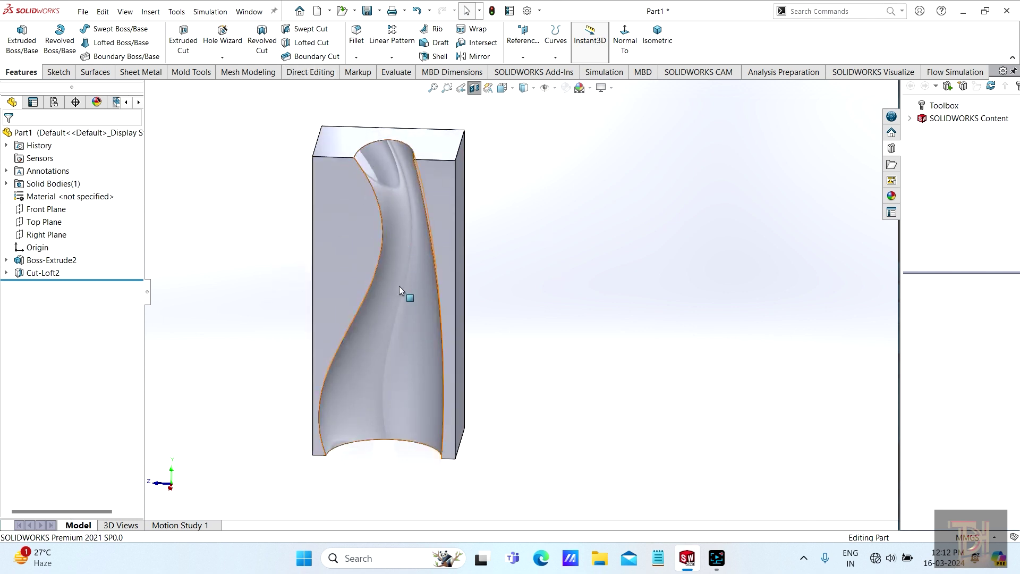
mouse_move(524, 318)
middle_down()
mouse_move(545, 314)
mouse_move(519, 326)
mouse_move(565, 237)
mouse_move(588, 273)
mouse_move(561, 294)
mouse_move(557, 274)
middle_up()
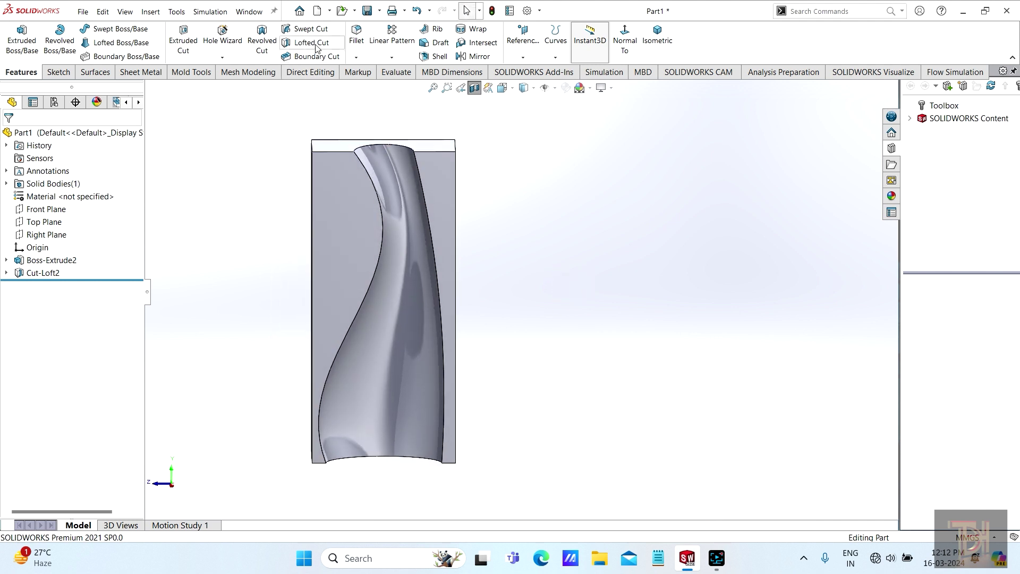
scroll(547, 274, down, 3)
scroll(542, 276, up, 2)
scroll(491, 341, up, 3)
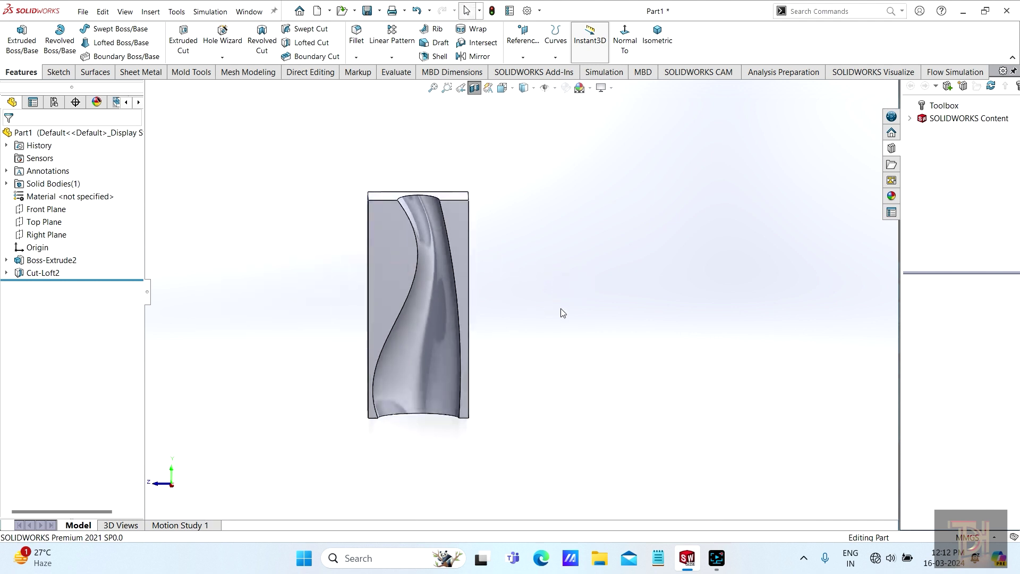
mouse_move(563, 313)
middle_down()
mouse_move(514, 360)
mouse_move(536, 308)
mouse_move(536, 345)
mouse_move(522, 332)
mouse_move(538, 269)
mouse_move(553, 339)
mouse_move(538, 346)
mouse_move(515, 311)
middle_up()
scroll(531, 337, down, 2)
scroll(537, 346, down, 2)
scroll(519, 309, up, 2)
scroll(370, 276, down, 3)
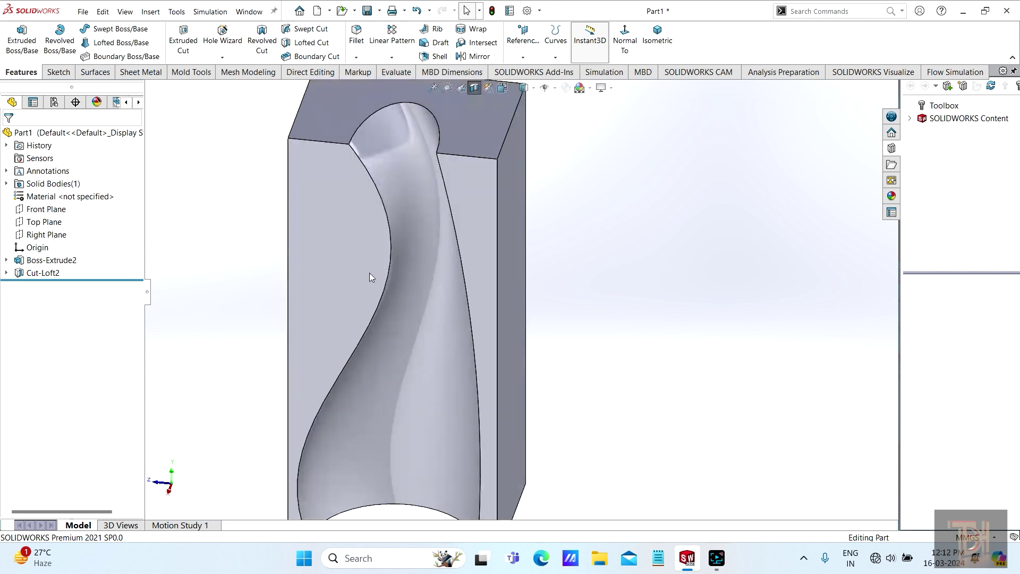
scroll(592, 346, down, 1)
scroll(595, 349, up, 3)
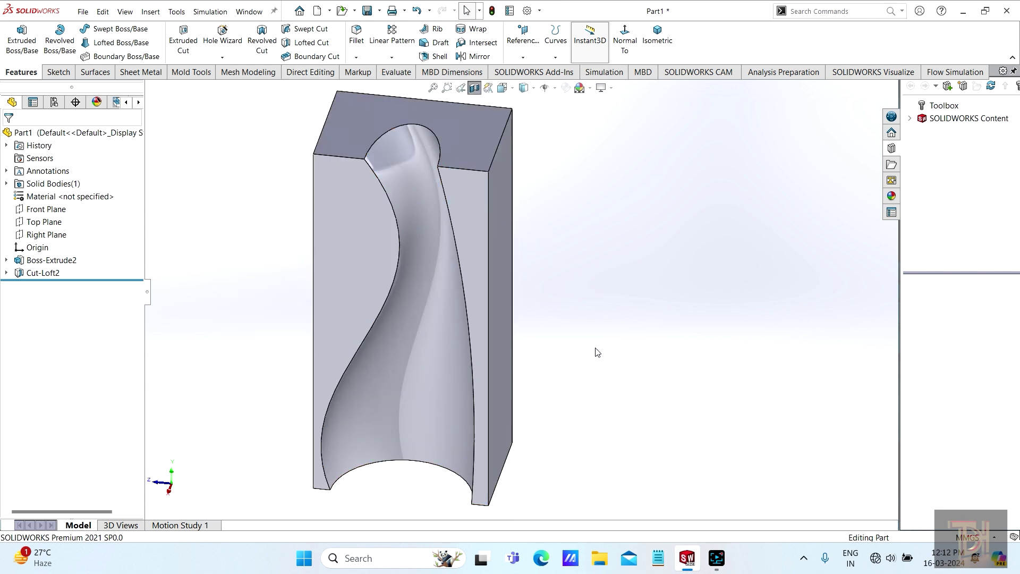
scroll(590, 355, down, 2)
scroll(581, 284, up, 2)
mouse_move(581, 285)
middle_down()
mouse_move(631, 255)
mouse_move(612, 229)
mouse_move(583, 237)
mouse_move(556, 216)
mouse_move(612, 208)
mouse_move(528, 289)
mouse_move(580, 281)
middle_up()
scroll(504, 256, down, 2)
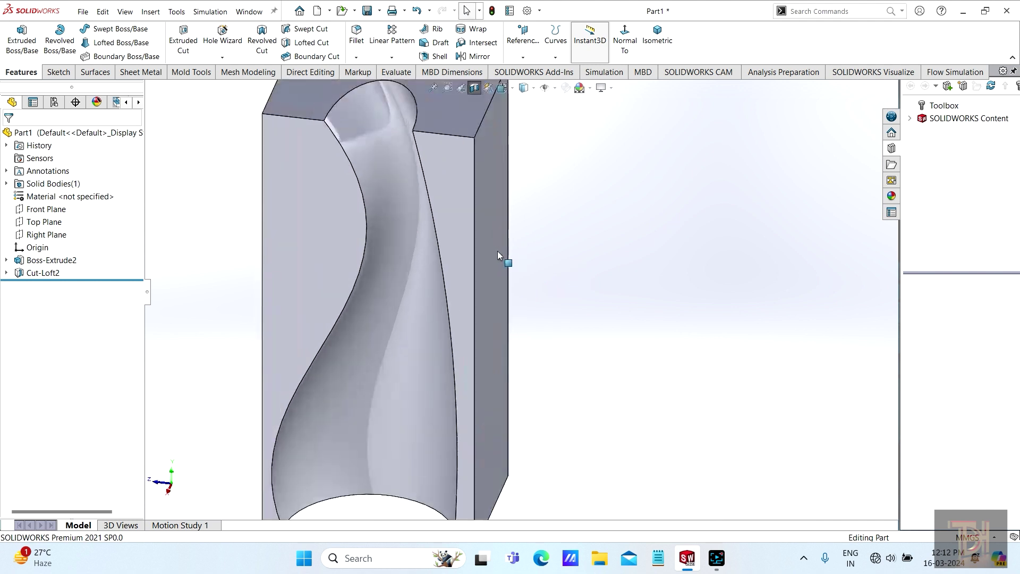
scroll(547, 208, up, 2)
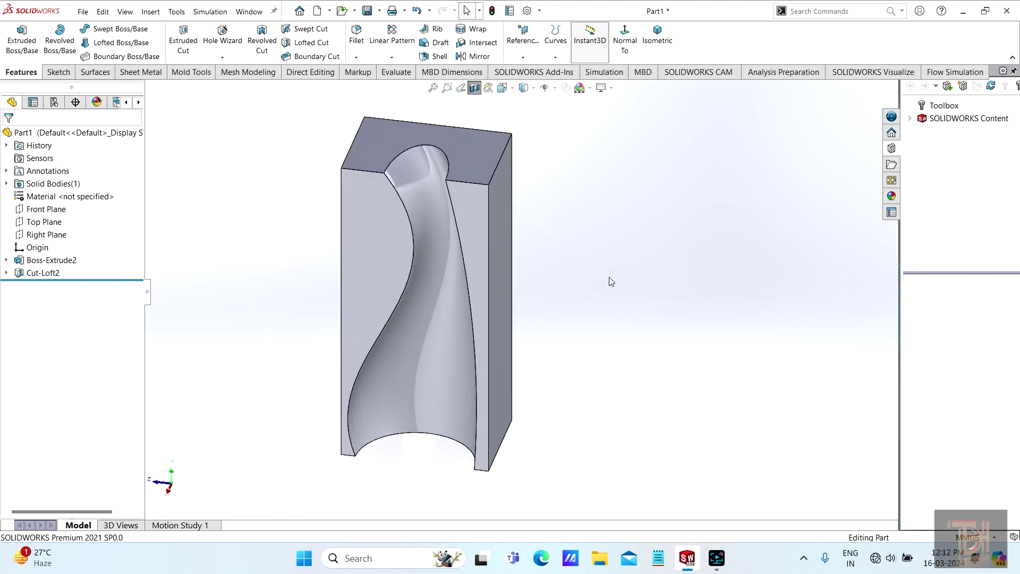